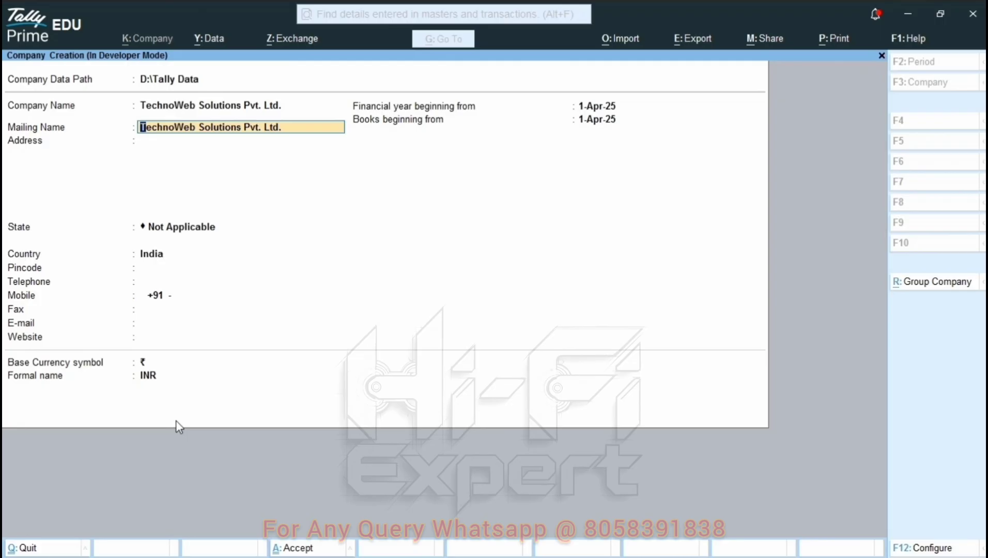
- Enter the company's two address lines, Rajasthan as state, the pincode, mobile number and e-mail
key(Return)
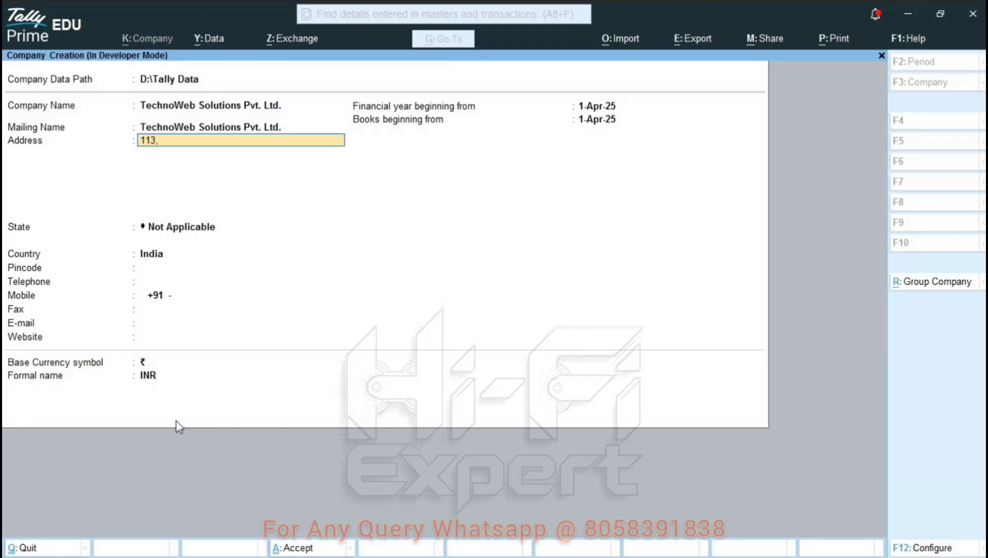
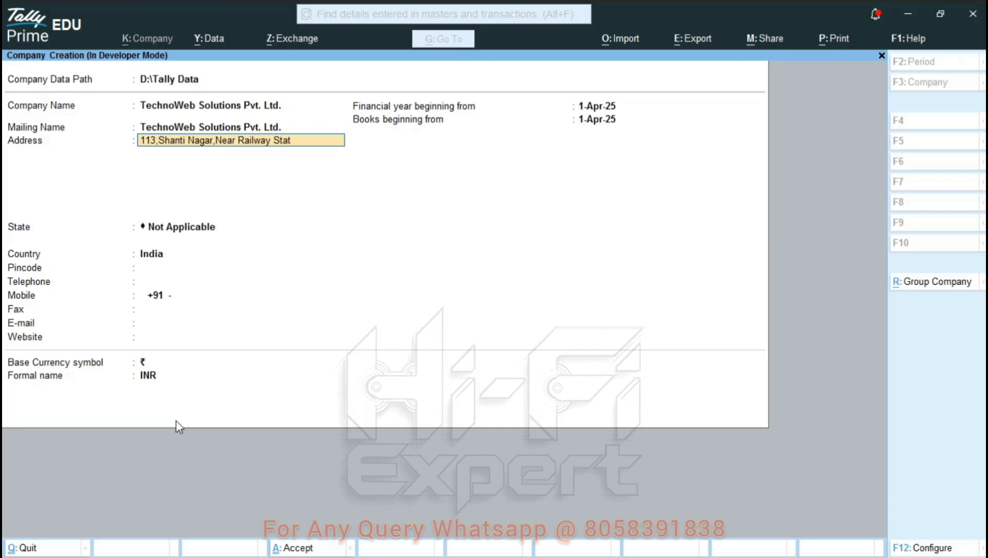
key(Return)
text(Jaipur, 302001)
key(Return)
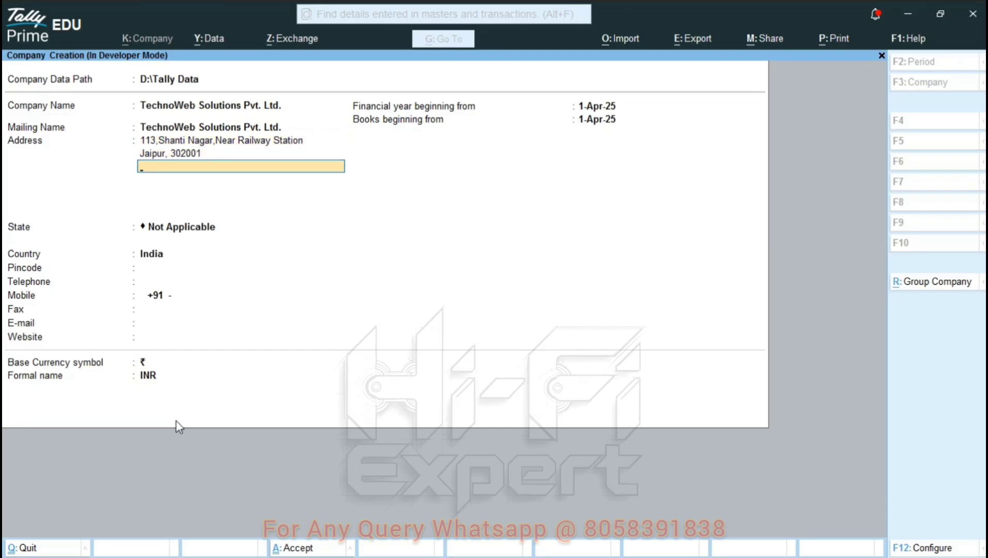
key(Return)
text(Raja)
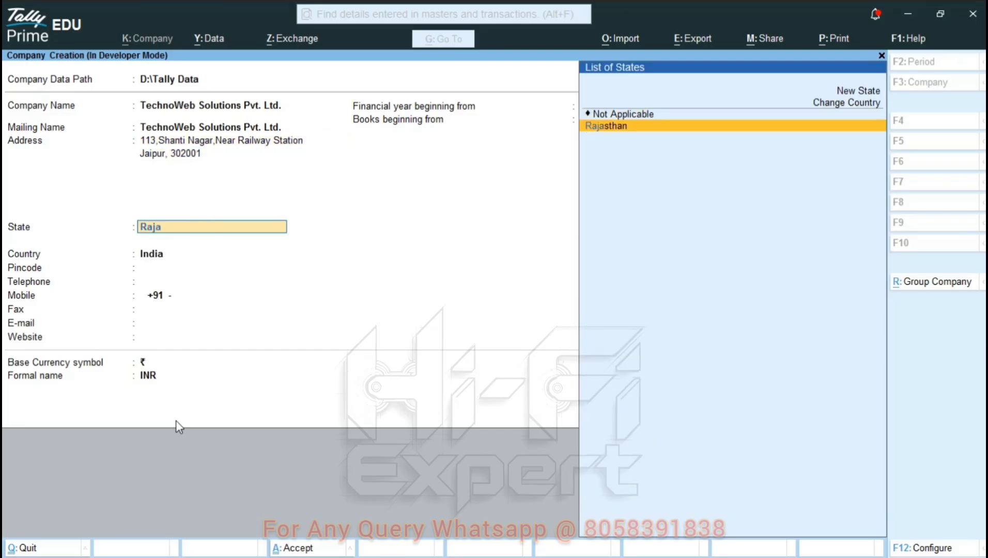
key(Return)
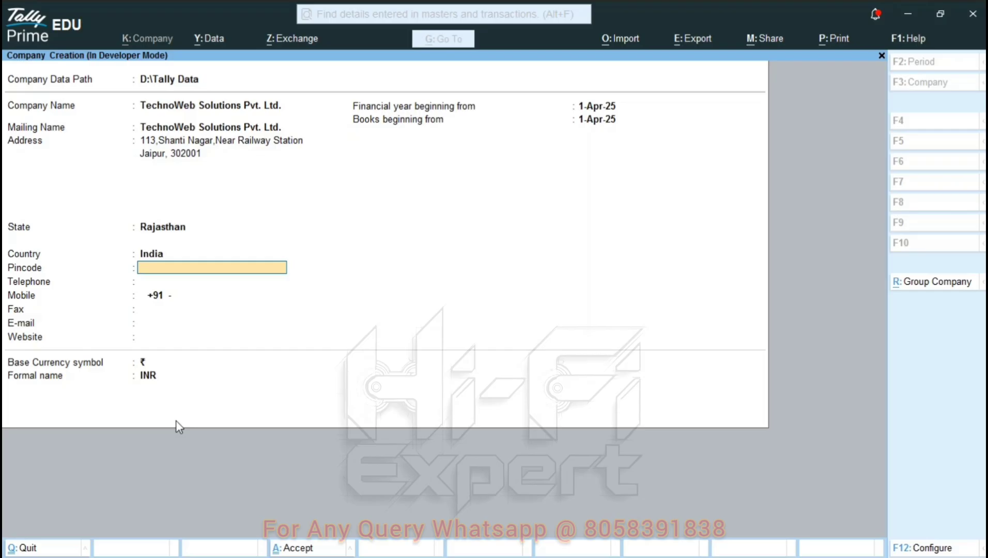
text(302001)
key(Return)
key(Return)
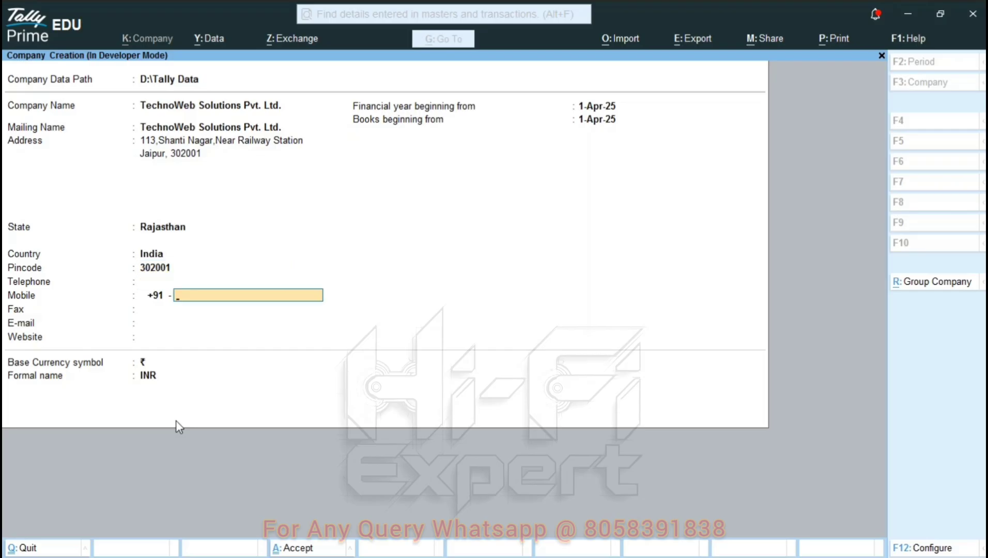
text(8888888888)
key(Return)
key(Return)
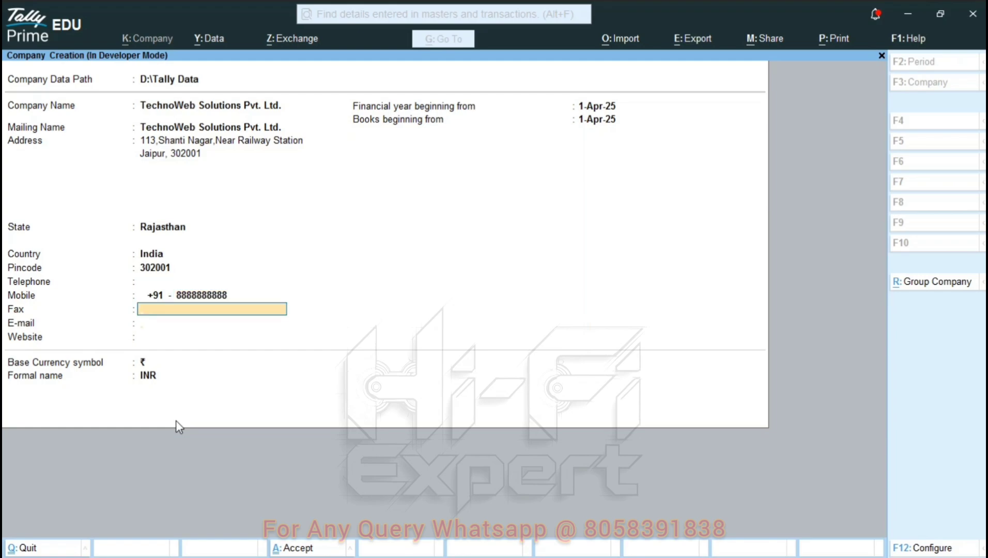
text(xyz@ema)
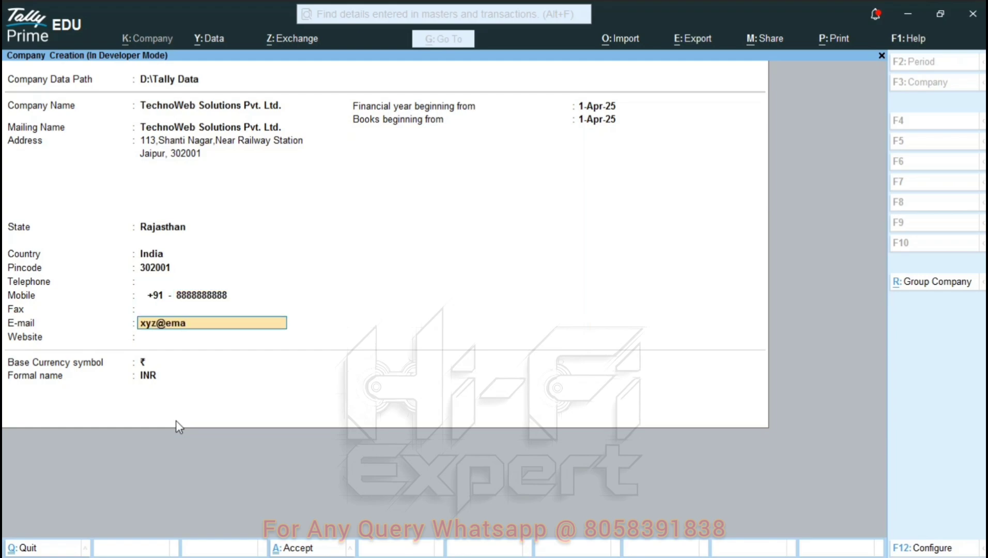
text(il.com)
key(Return)
- Keep books beginning 1-Apr-25 with INR currency and bring up the save prompt
key(Return)
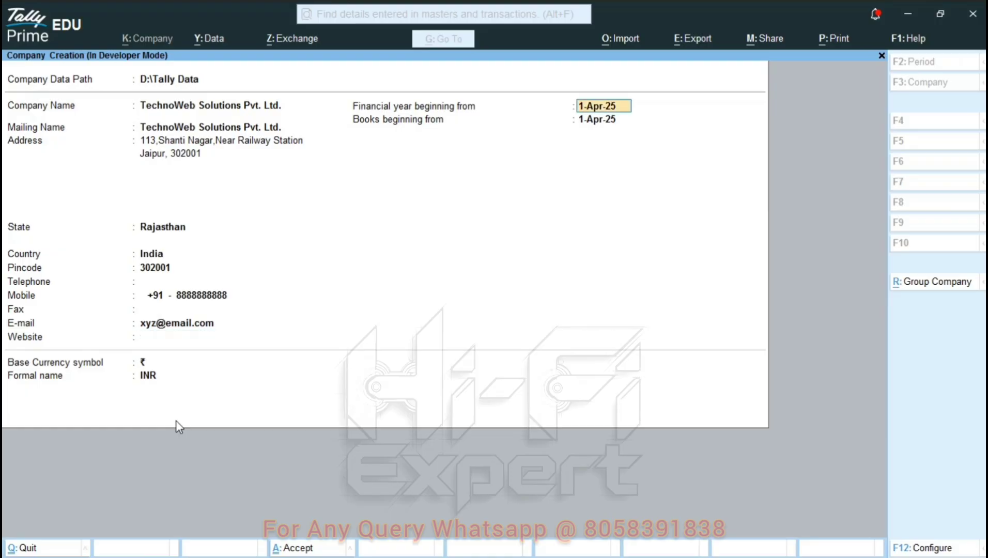
key(Return)
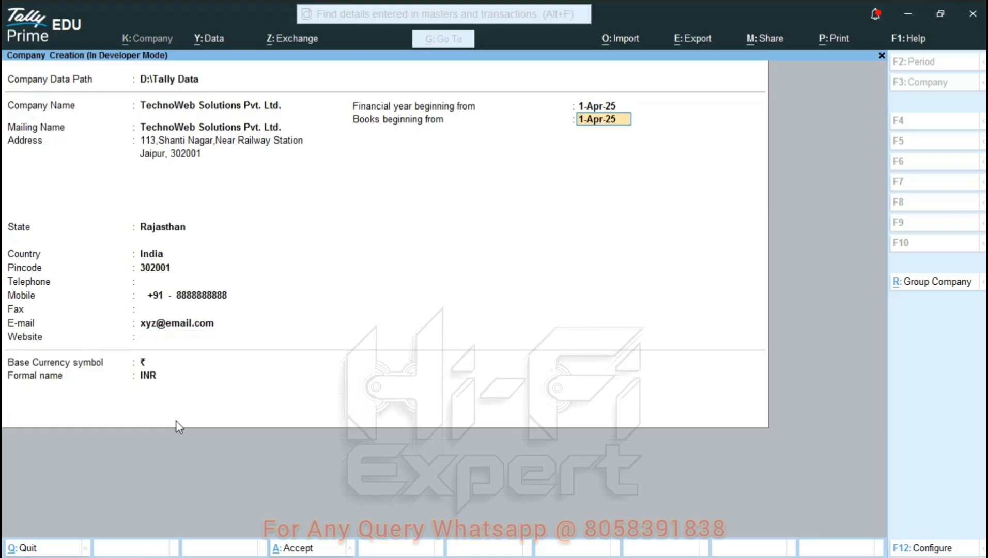
key(Up)
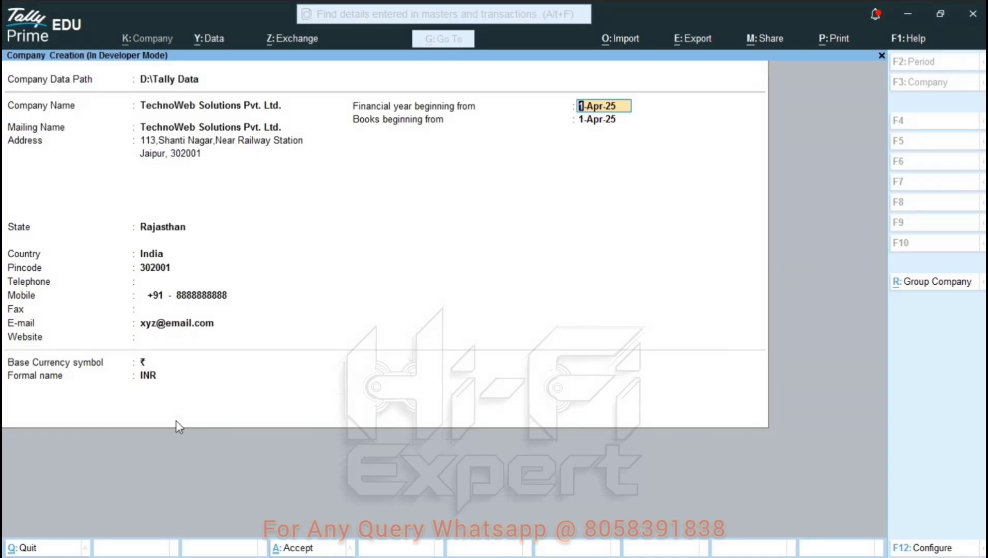
key(Return)
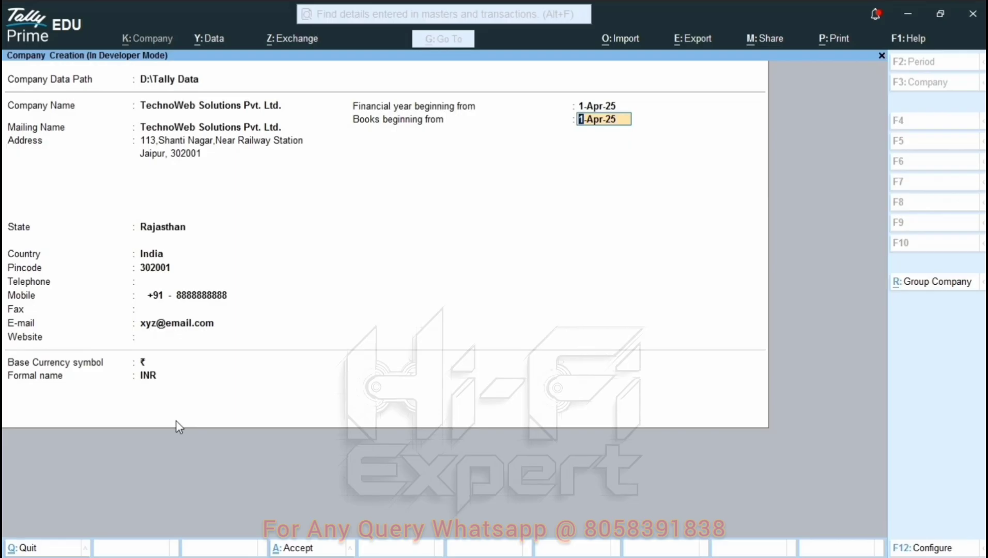
key(Return)
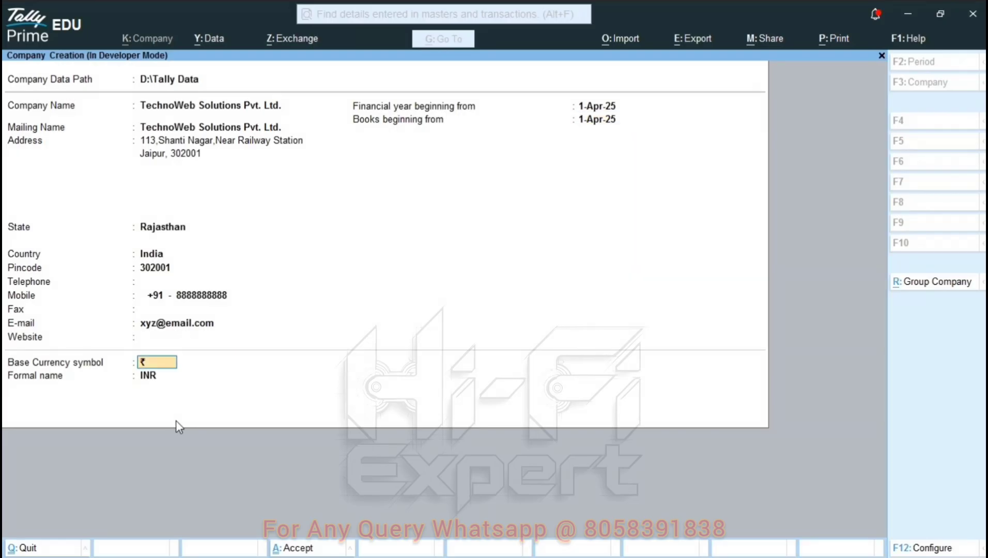
key(Return)
key(Return)
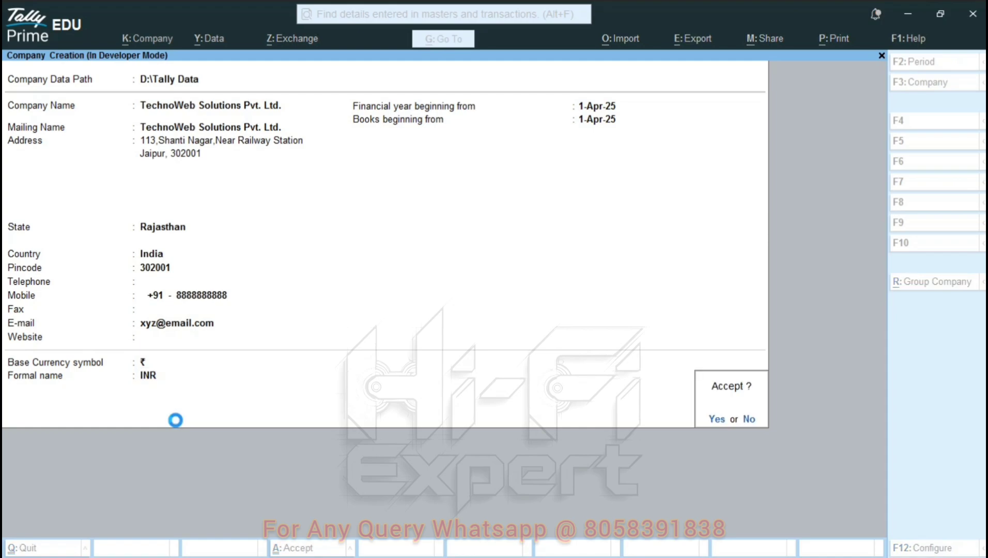
key(Return)
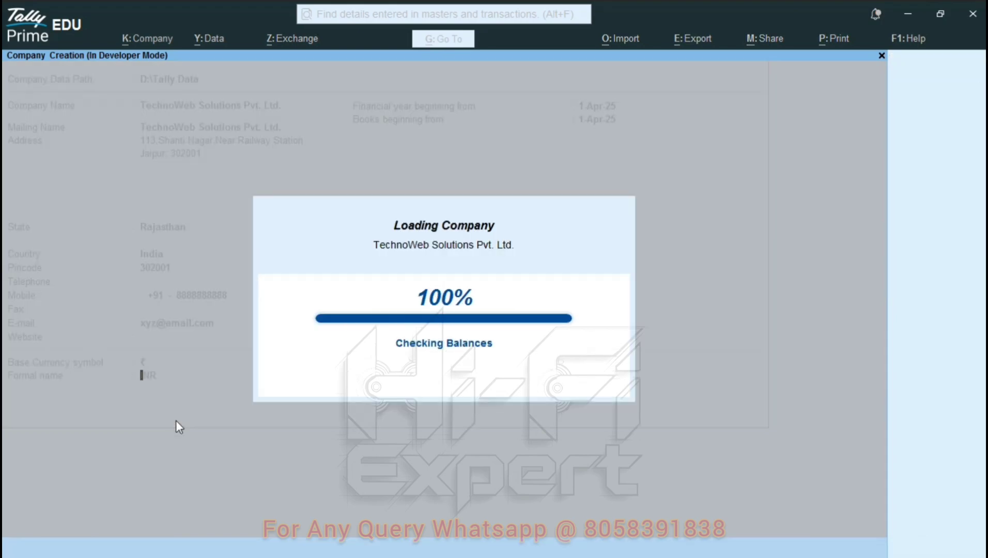
- Show more company features and set Enable GST to Yes
key(Up)
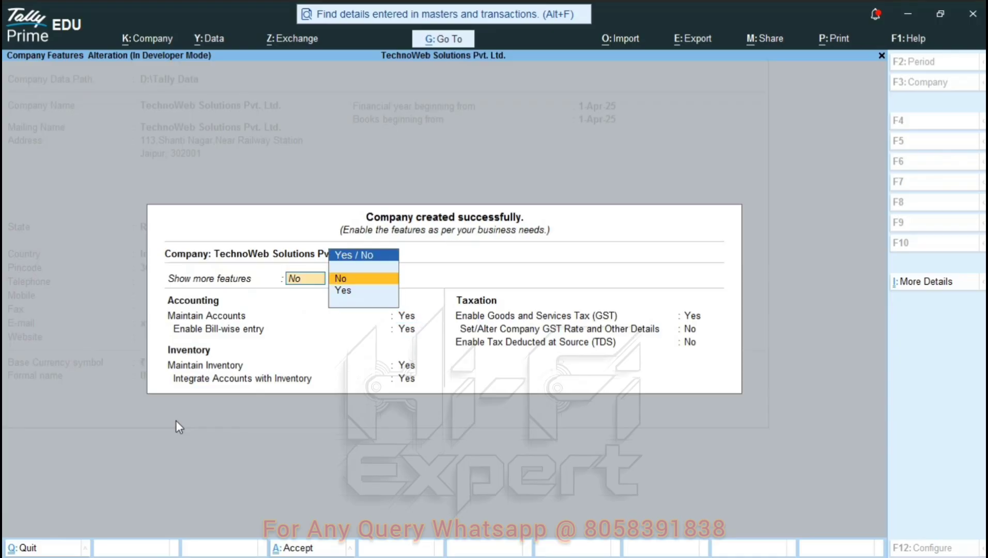
key(Down)
key(Return)
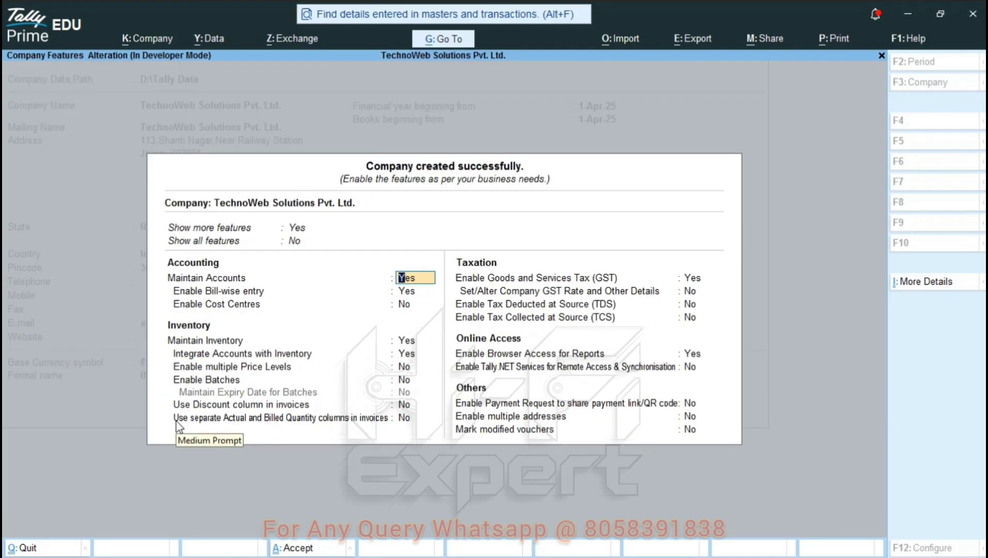
click(691, 278)
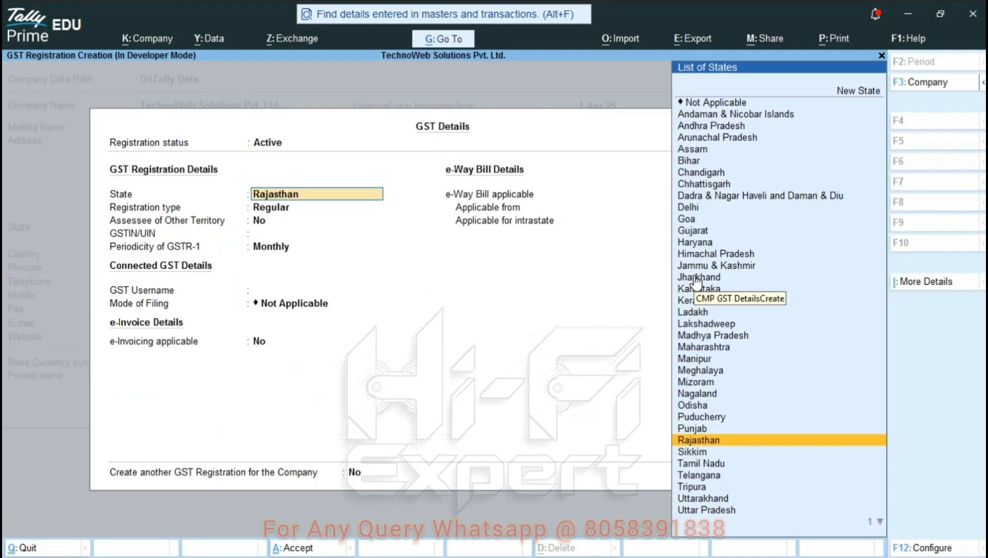
click(691, 278)
- Fill GST details with Rajasthan, Regular registration, the company's GSTIN and monthly GSTR-1, then save
key(Return)
key(Return)
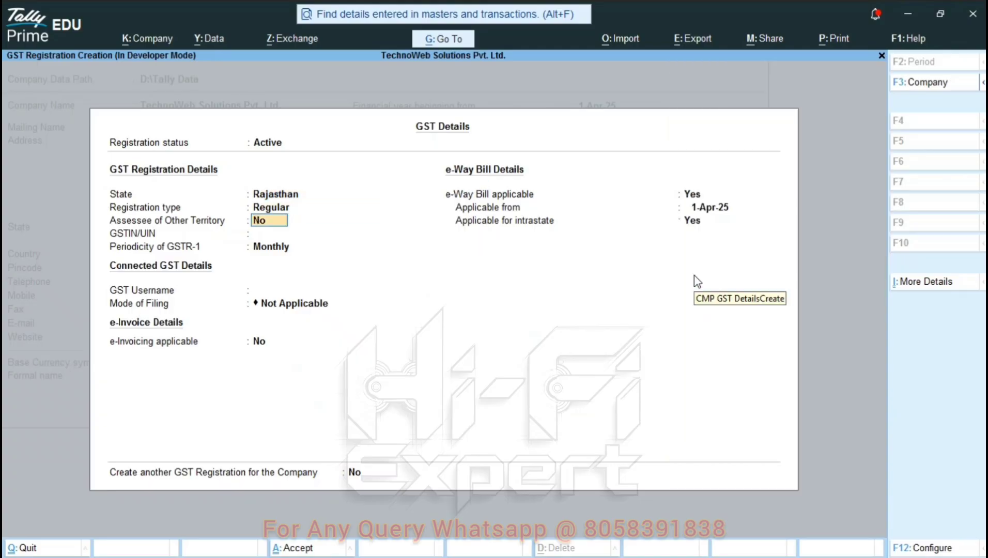
key(Return)
text(08)
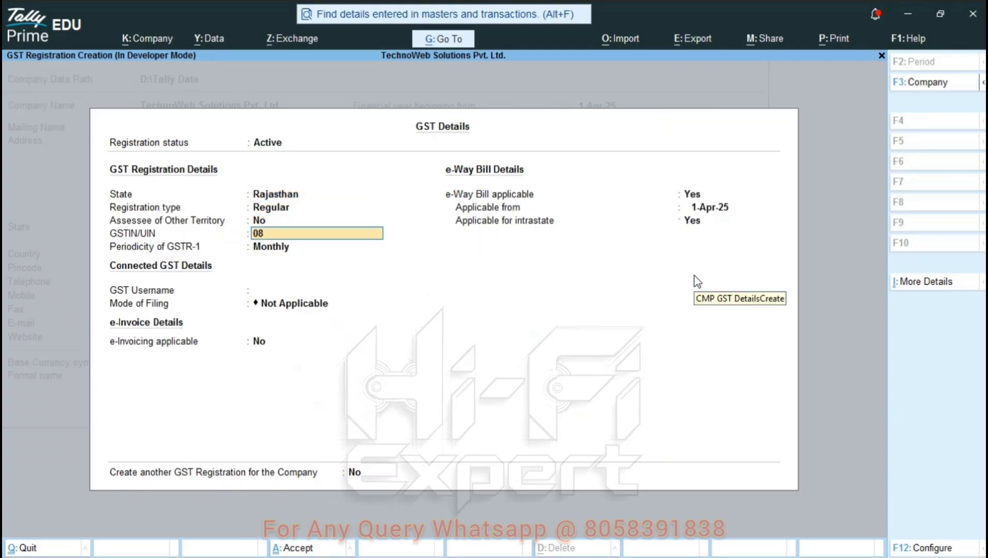
text(ASDFS0987C2ZA)
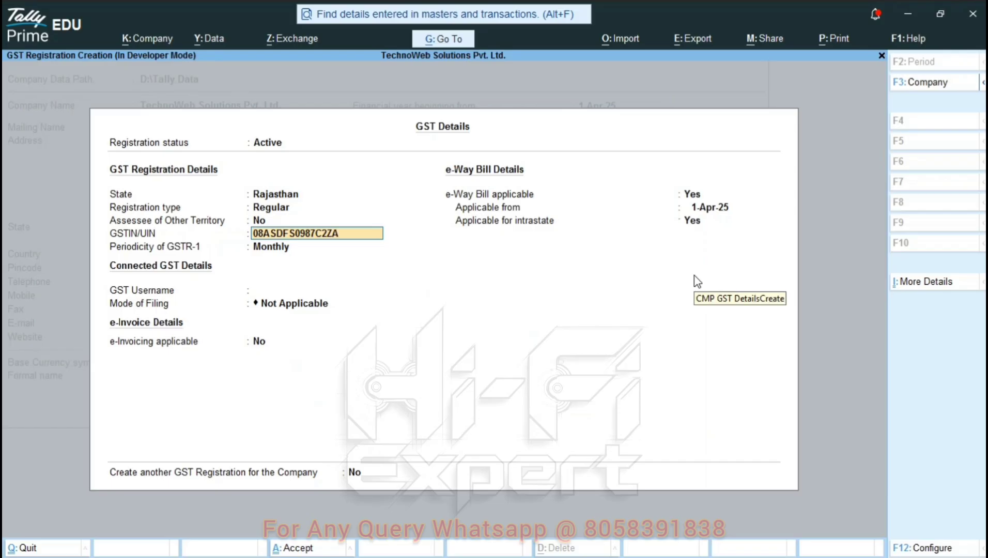
key(Return)
key(Return)
key(Return)
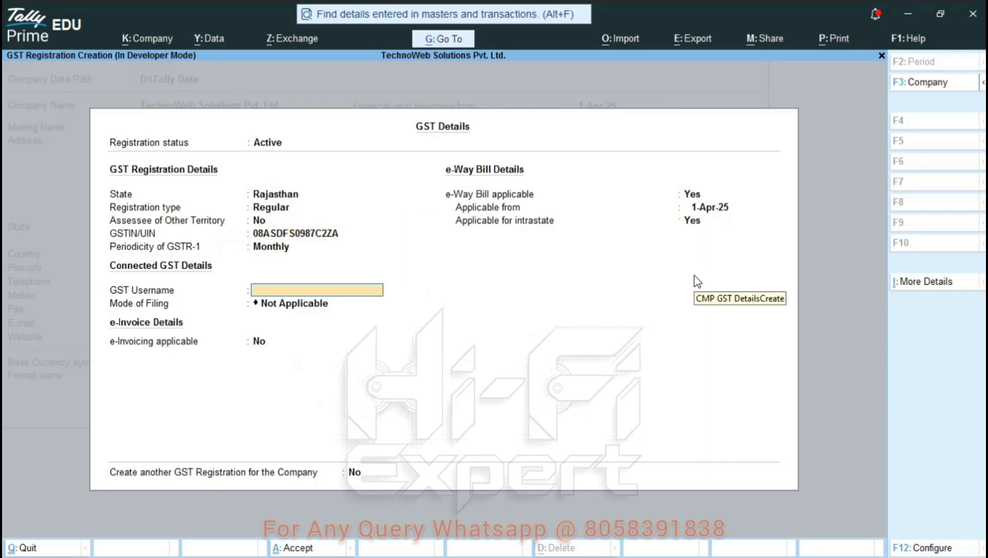
key(Return)
key(Return)
key(Return)
key(Return)
key(Return)
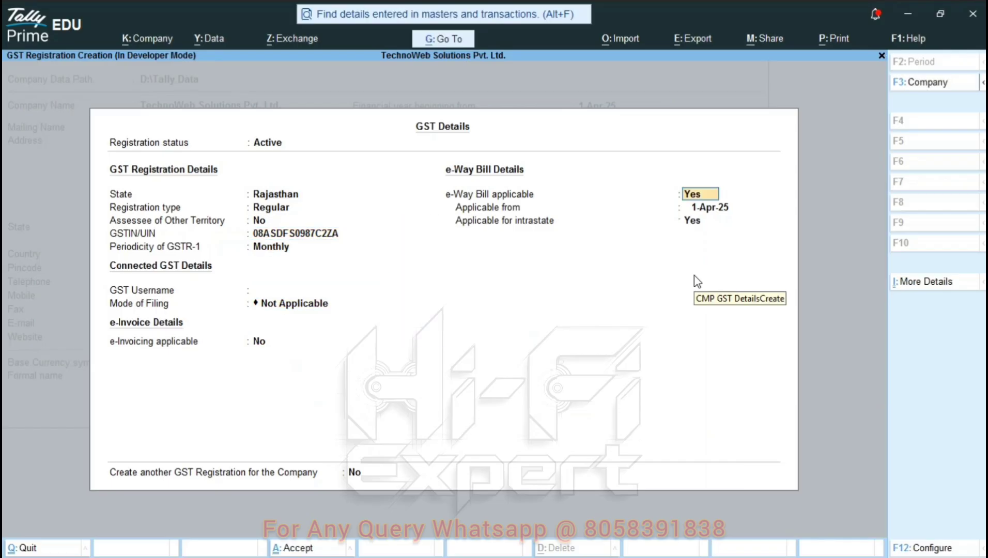
key(Return)
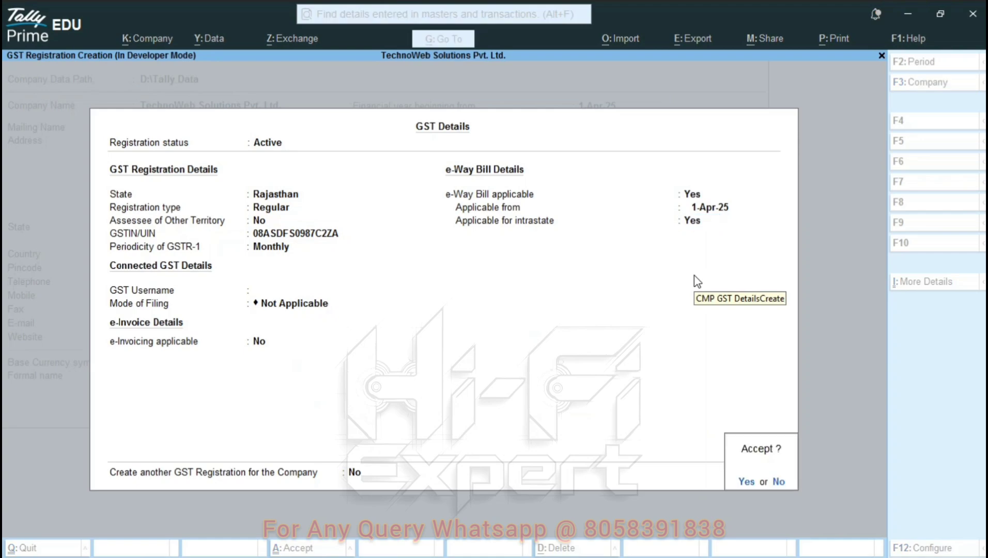
key(Return)
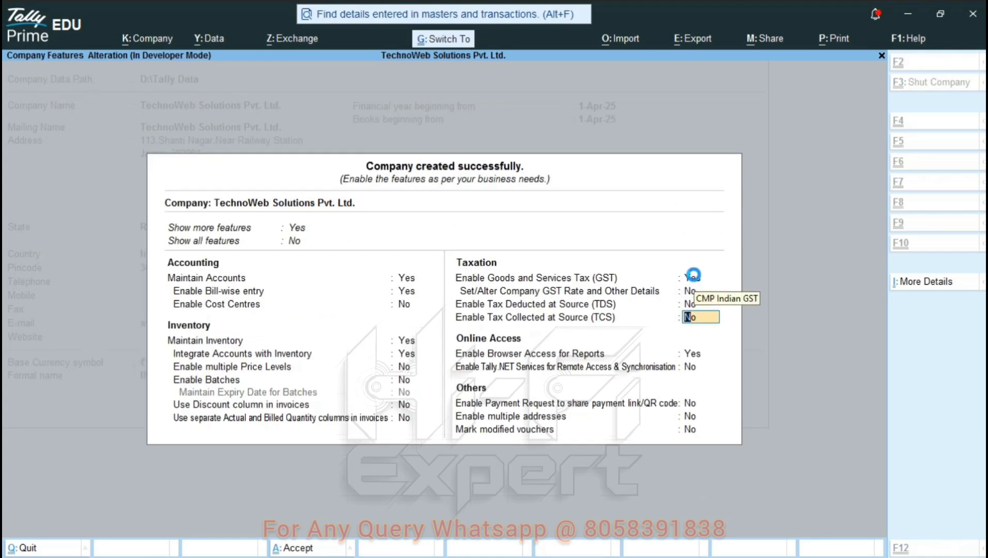
key(ctrl+a)
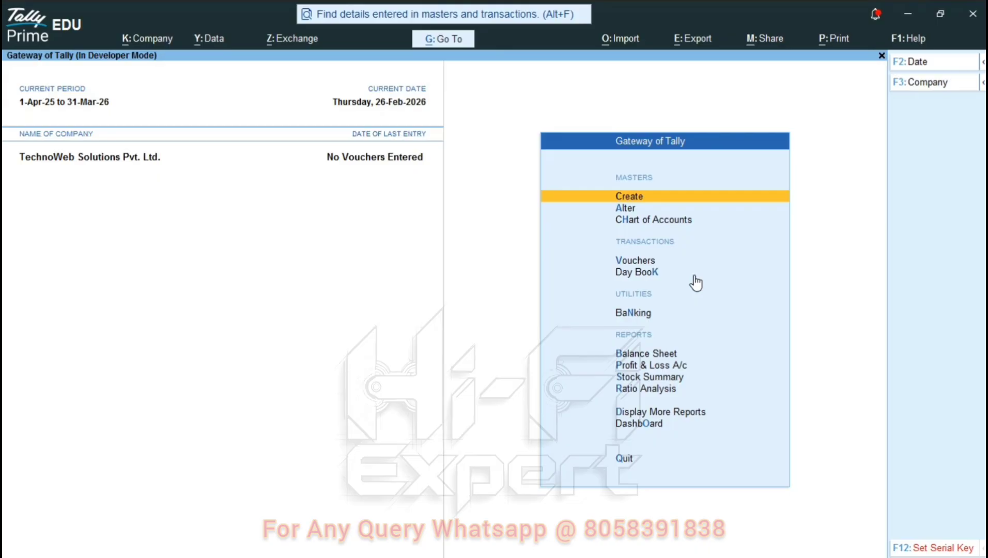
- Change the current date via F2 to 2-Feb-2026, then close the dialog without quitting
key(F2)
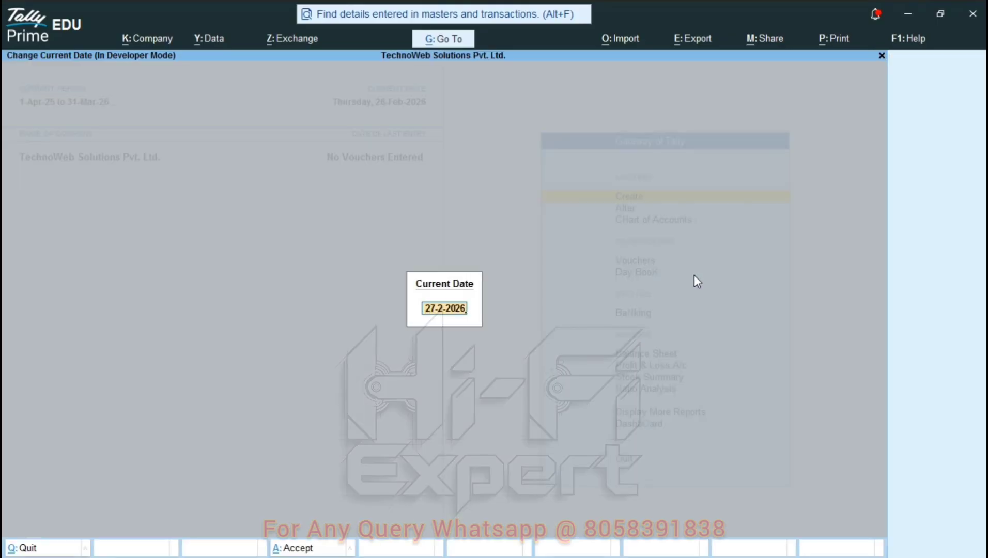
key(Escape)
key(Escape)
key(Escape)
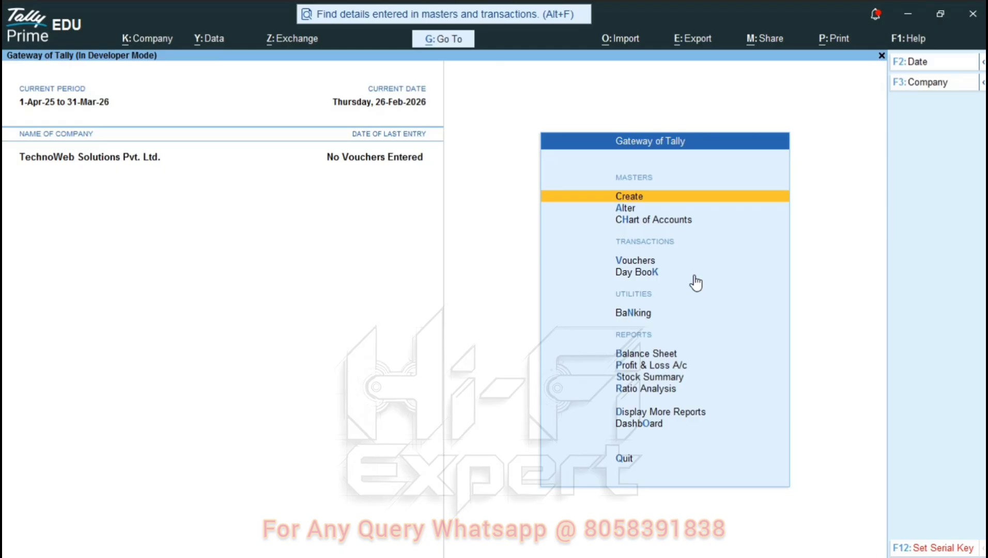
key(F2)
key(Escape)
key(Escape)
key(F2)
text(1)
key(Return)
key(F2)
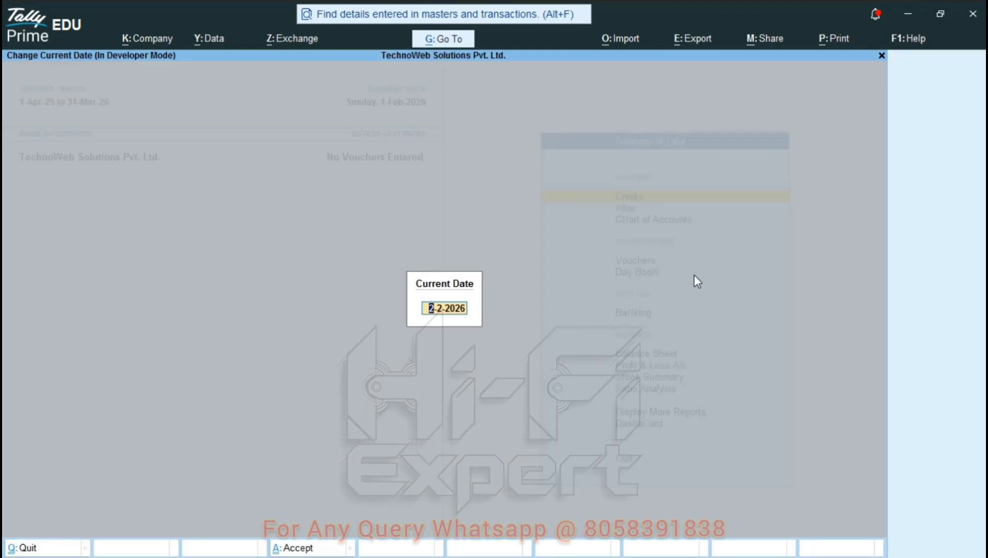
key(Return)
key(F2)
text(4)
key(Escape)
key(Escape)
key(Escape)
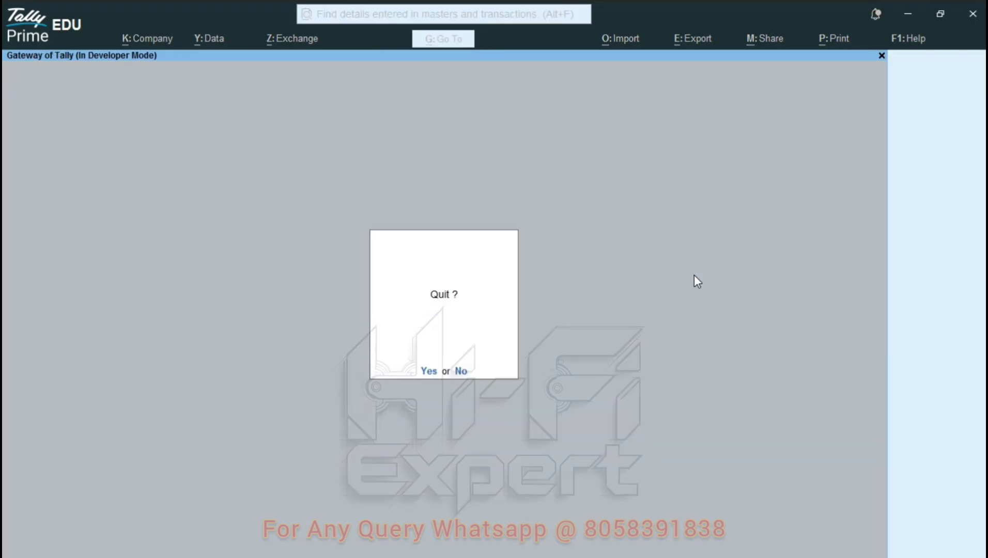
key(n)
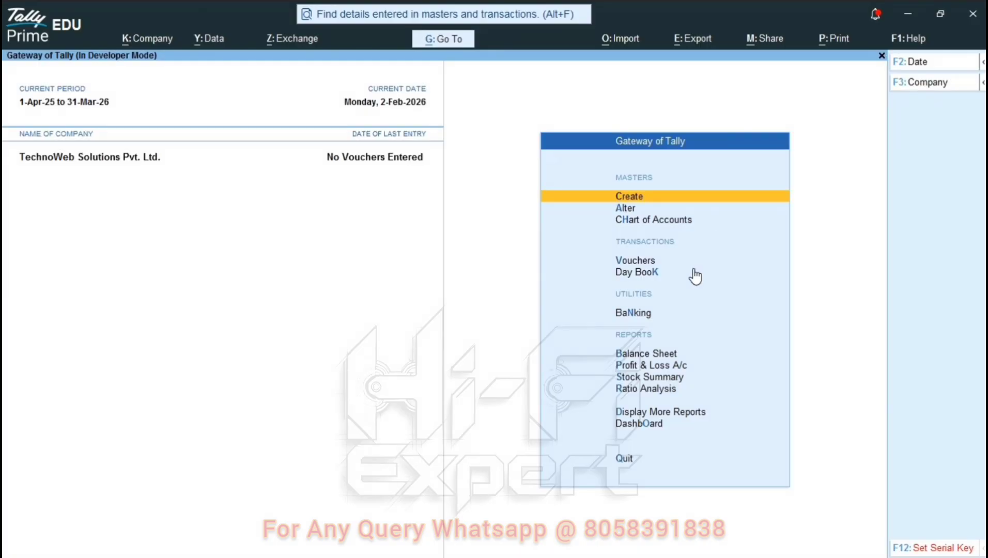
- Set Load TDL to Yes for the files in TDLs & AddOns > TDL Configuration
click(901, 35)
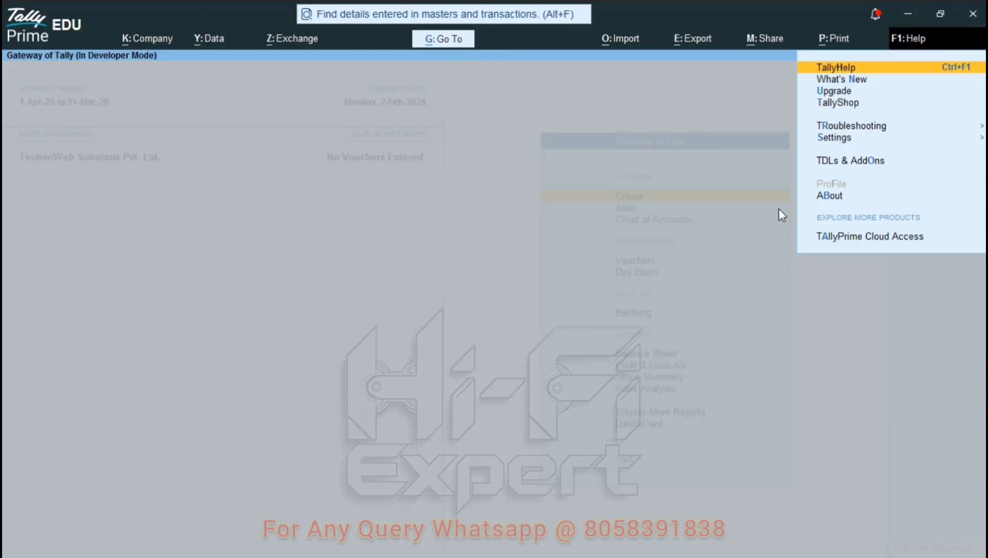
key(Down)
key(Down)
key(Down)
key(Down)
key(Down)
key(Down)
key(Down)
key(Down)
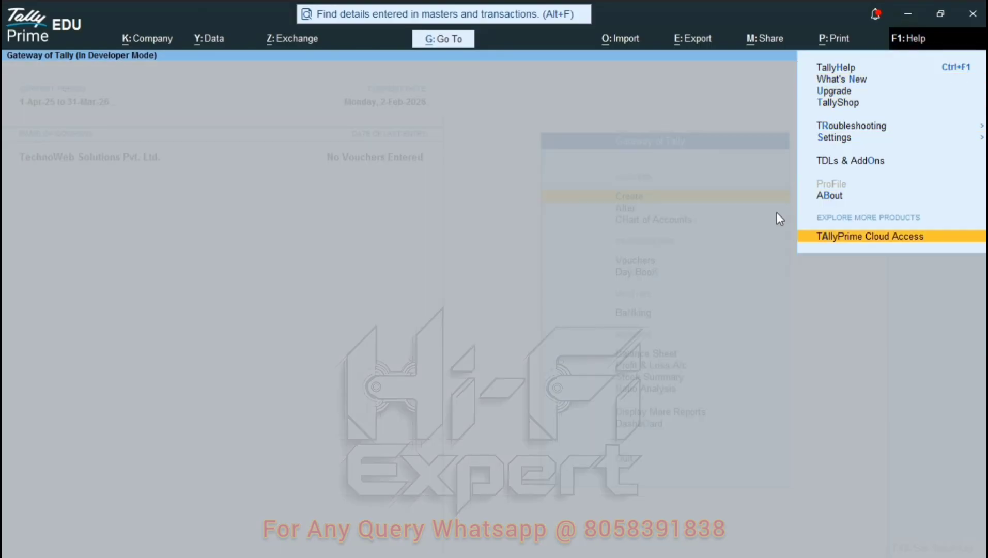
key(Up)
key(Up)
key(Return)
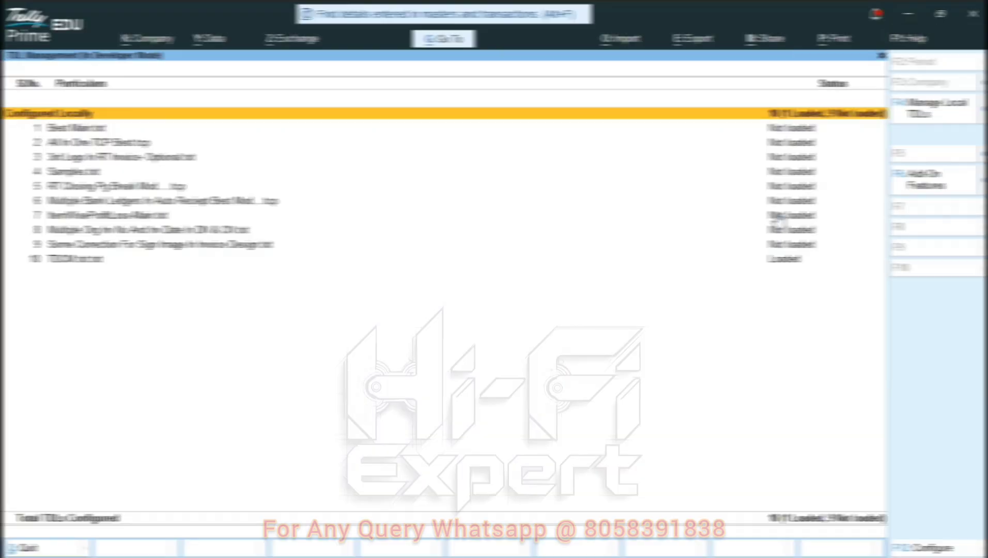
key(F4)
key(Return)
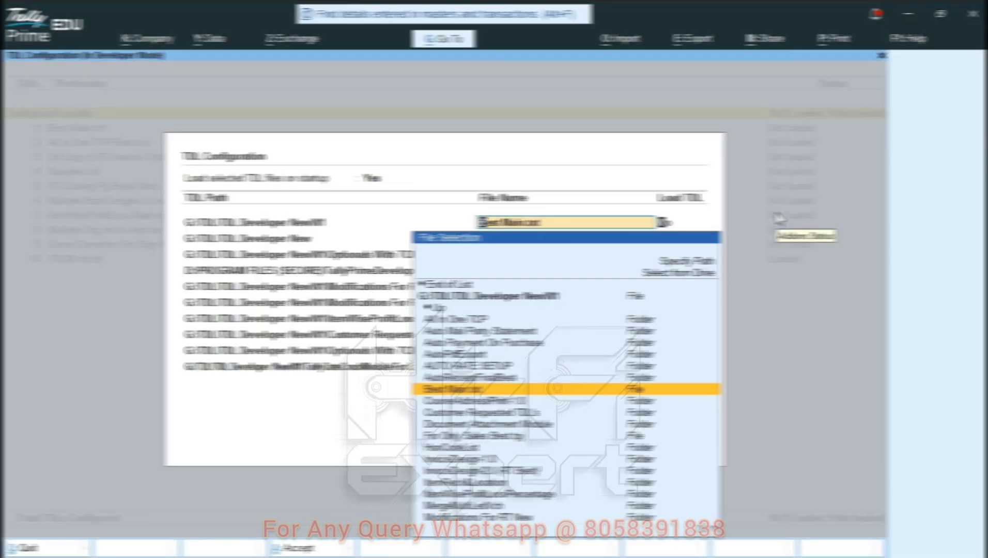
key(Return)
key(Return)
key(Return)
key(Down)
key(Down)
key(Down)
key(Down)
key(Down)
key(Down)
key(Down)
key(Down)
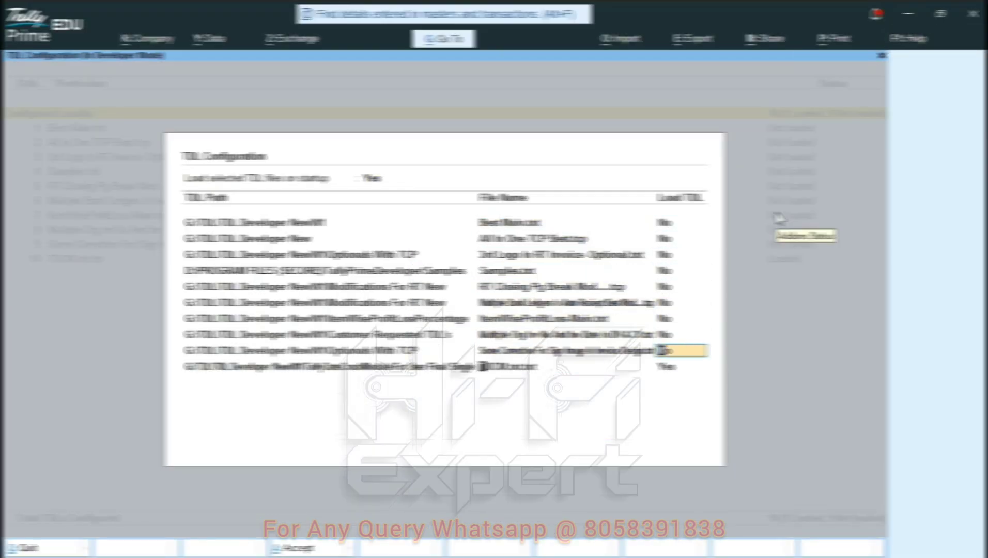
key(Return)
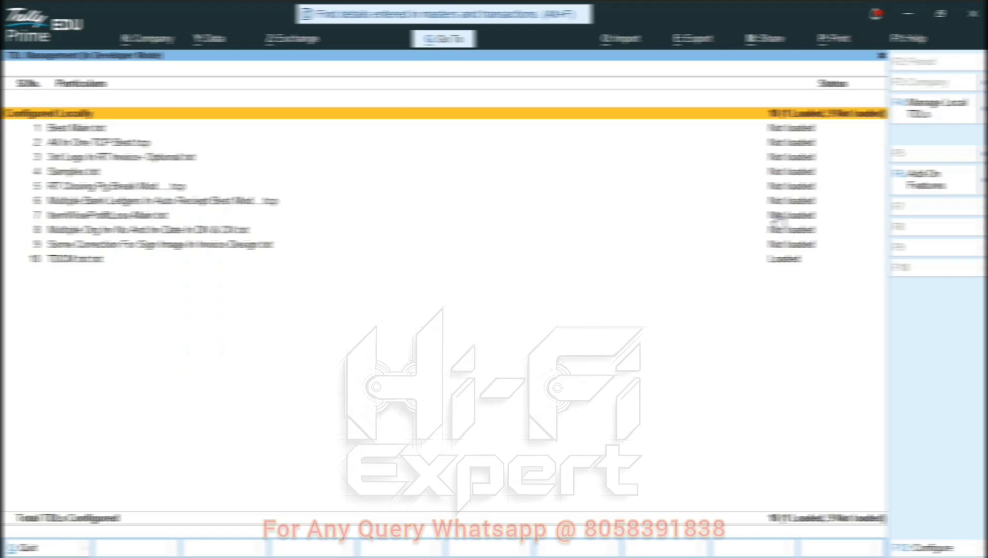
key(Escape)
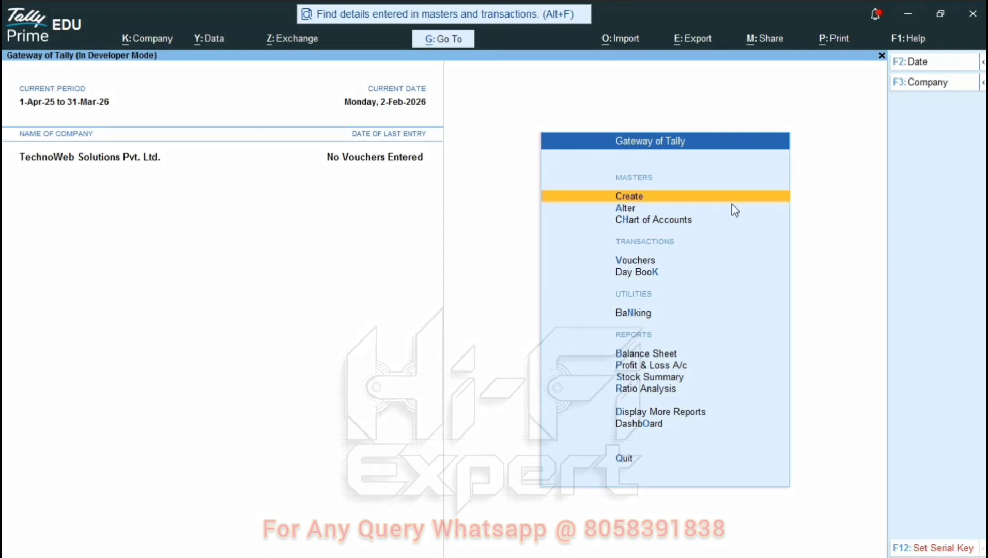
- Open the serial number entry and copy the first serial key from the Notepad++ text file
click(936, 549)
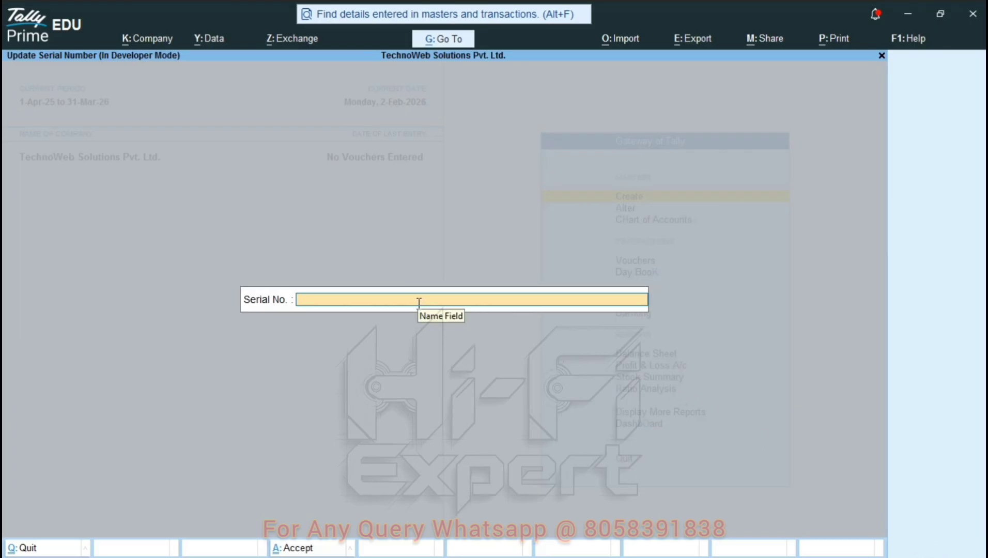
key(ctrl+v)
key(alt+Tab)
key(Tab)
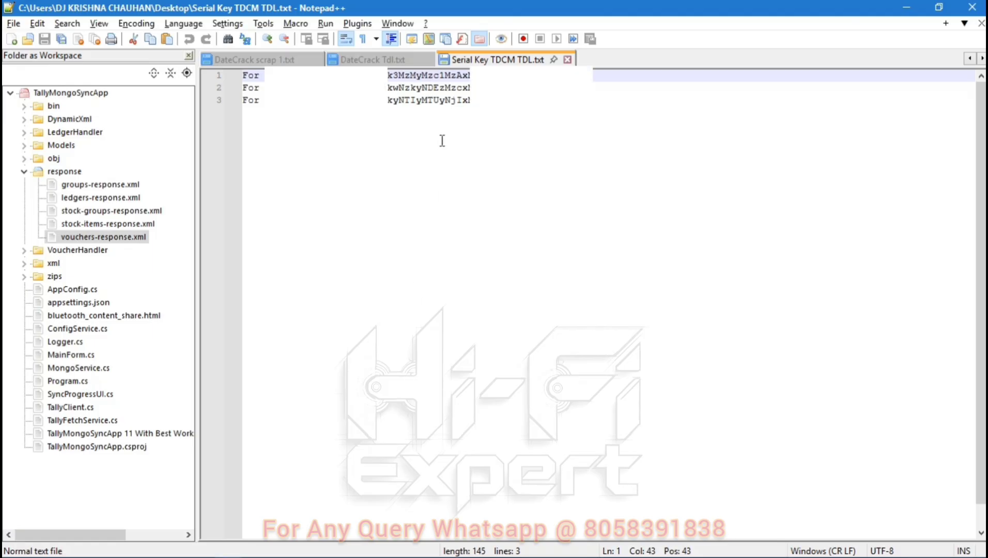
double_click(462, 76)
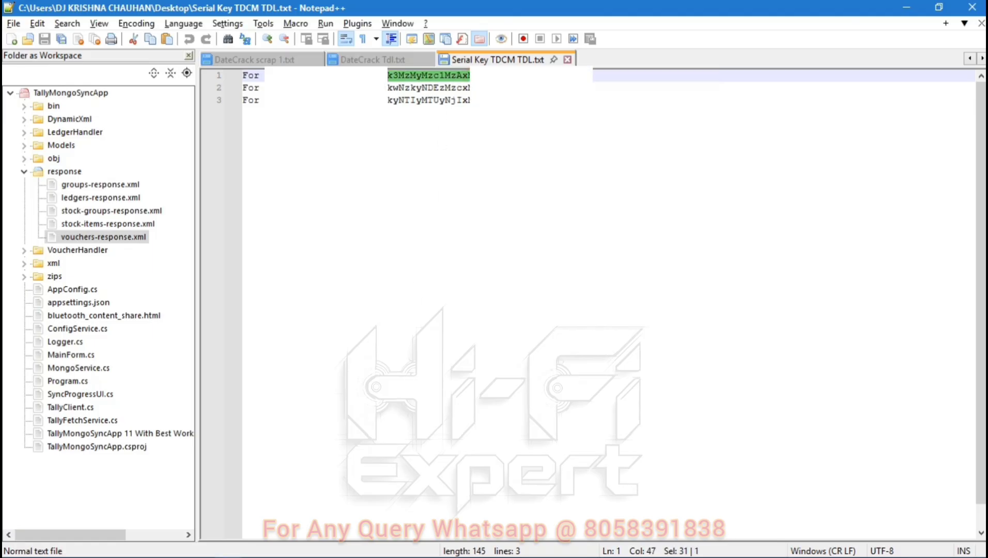
key(shift+Right)
- Paste the copied serial key into Serial No. and accept it, activating the add-on till 1-Mar-26
key(alt+Tab)
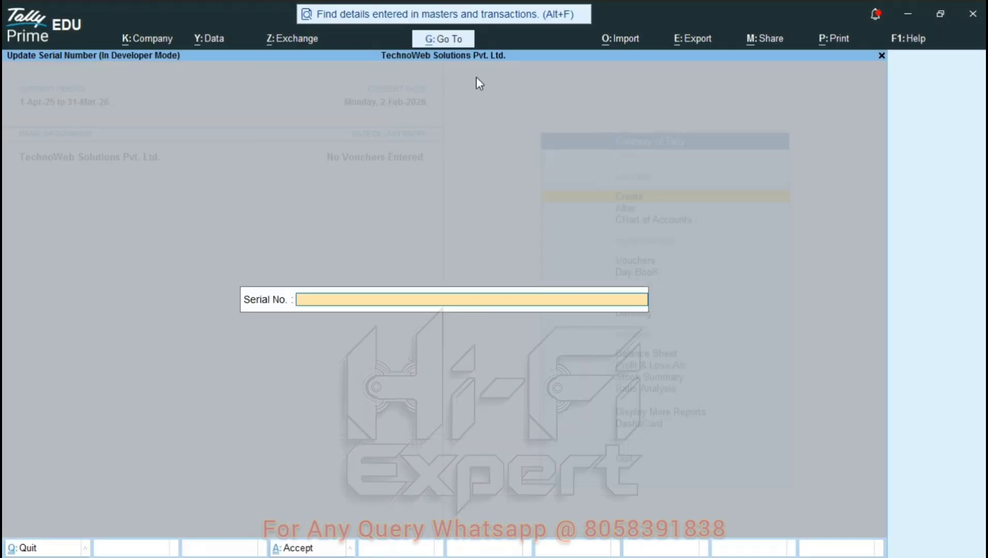
key(ctrl+v)
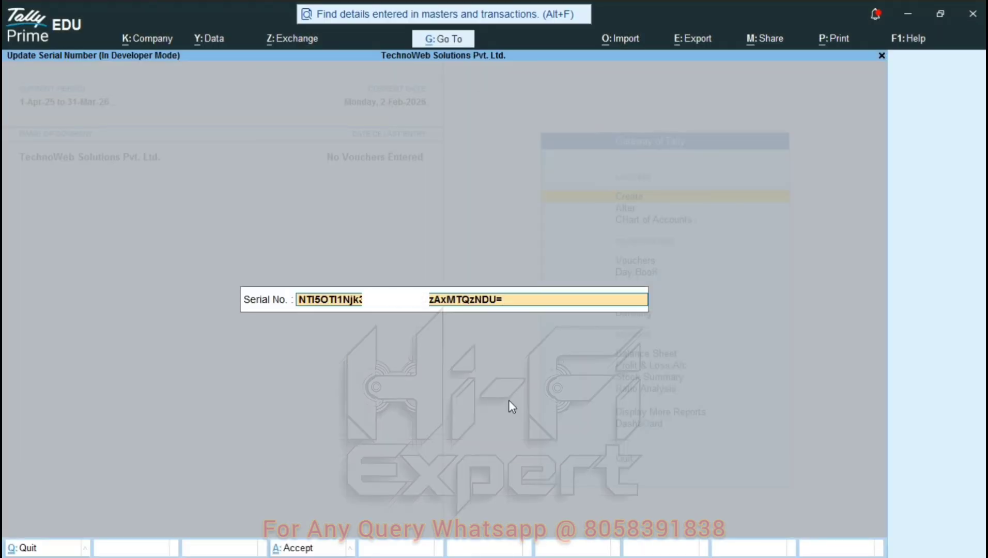
key(Return)
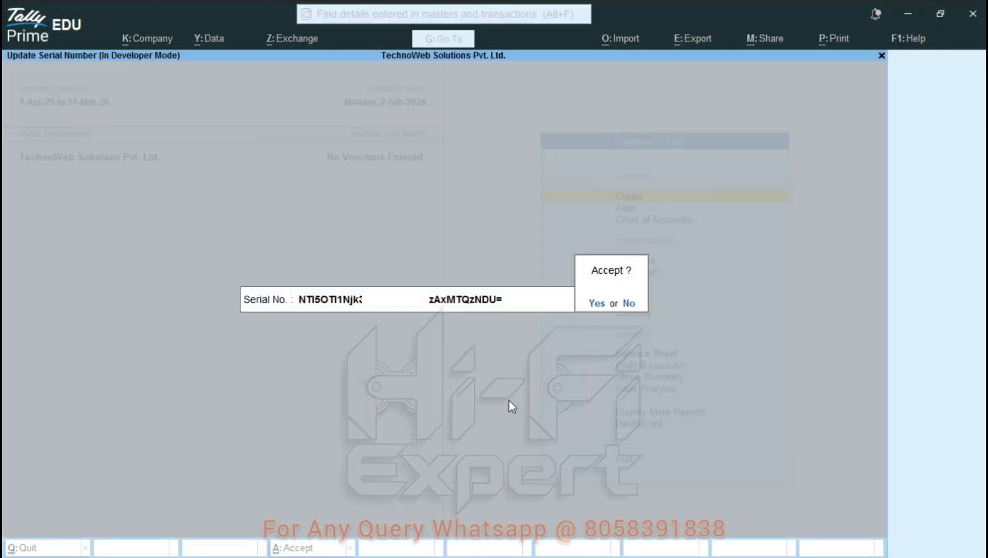
key(Return)
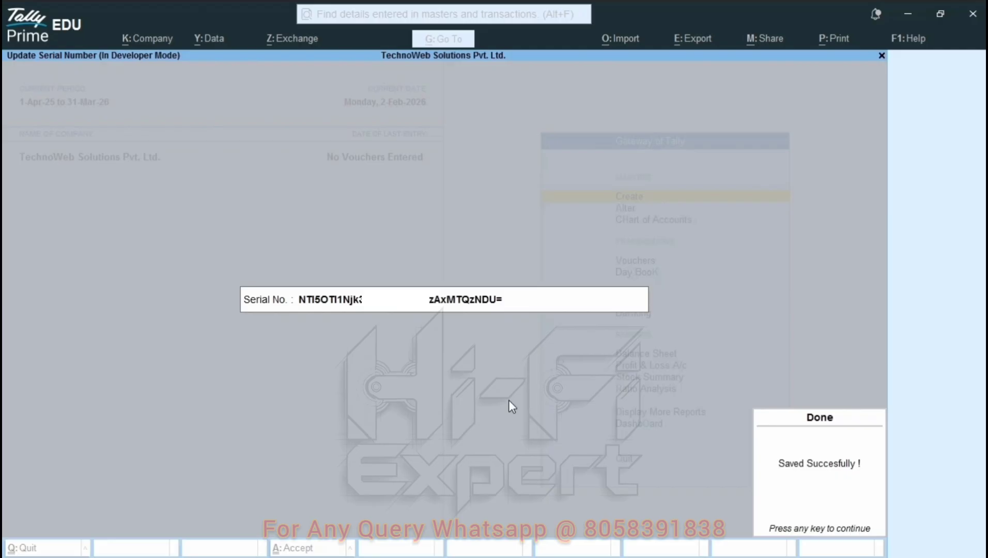
key(Return)
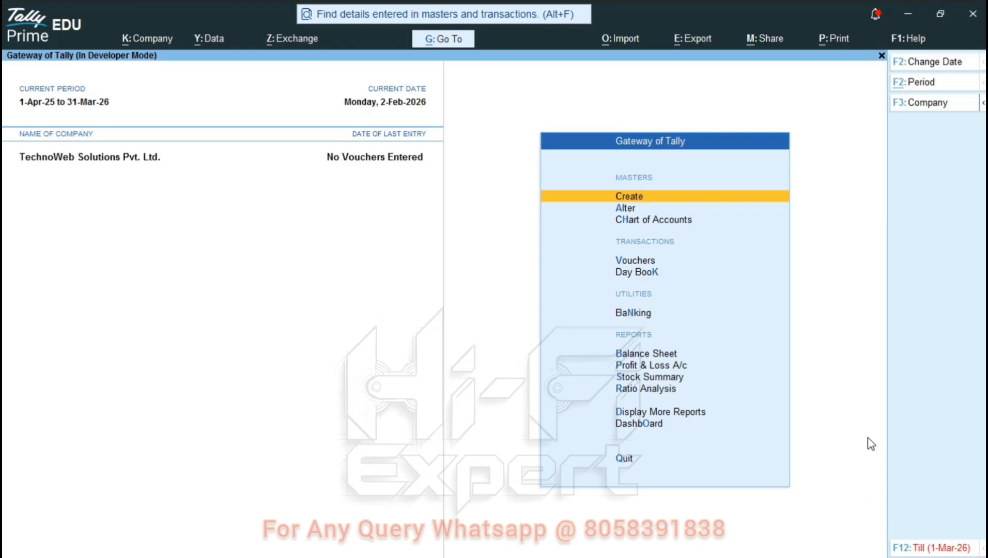
key(Down)
key(Down)
key(Down)
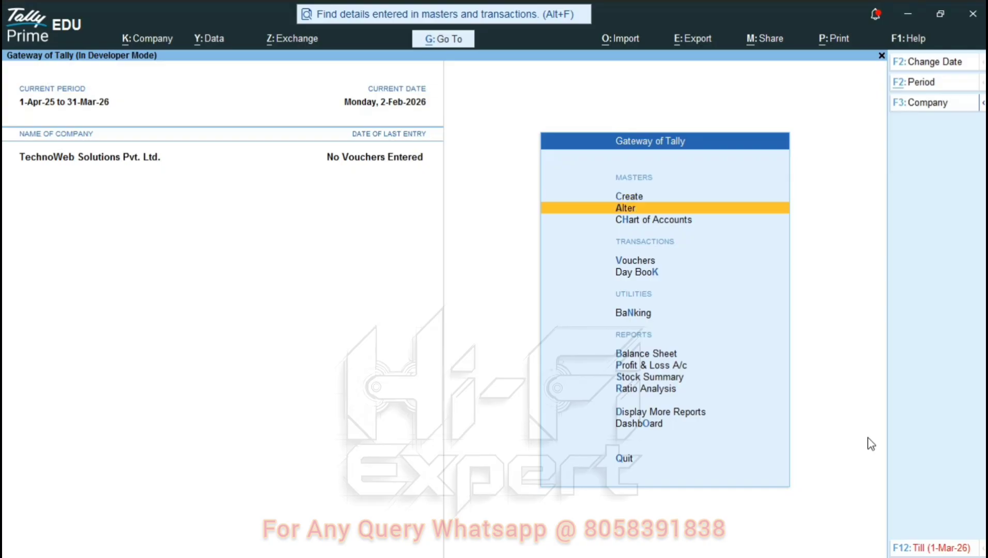
key(Up)
key(Up)
key(Escape)
key(Escape)
key(Down)
key(Down)
key(Down)
key(Down)
key(Up)
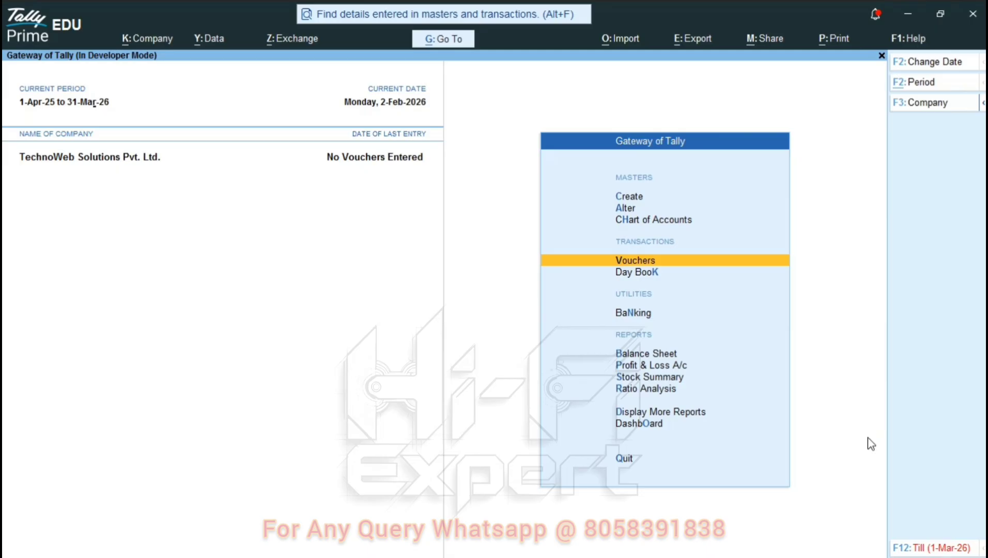
key(Return)
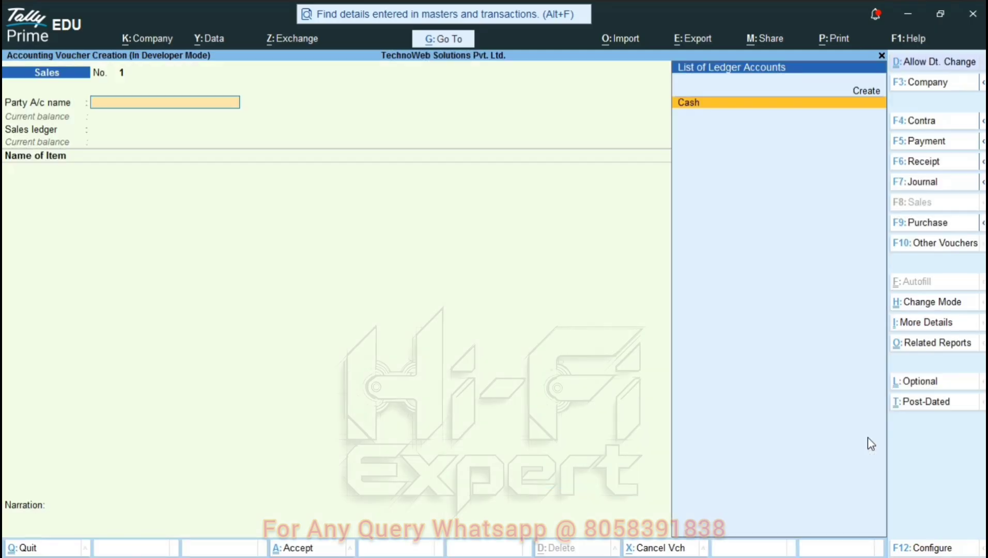
key(Escape)
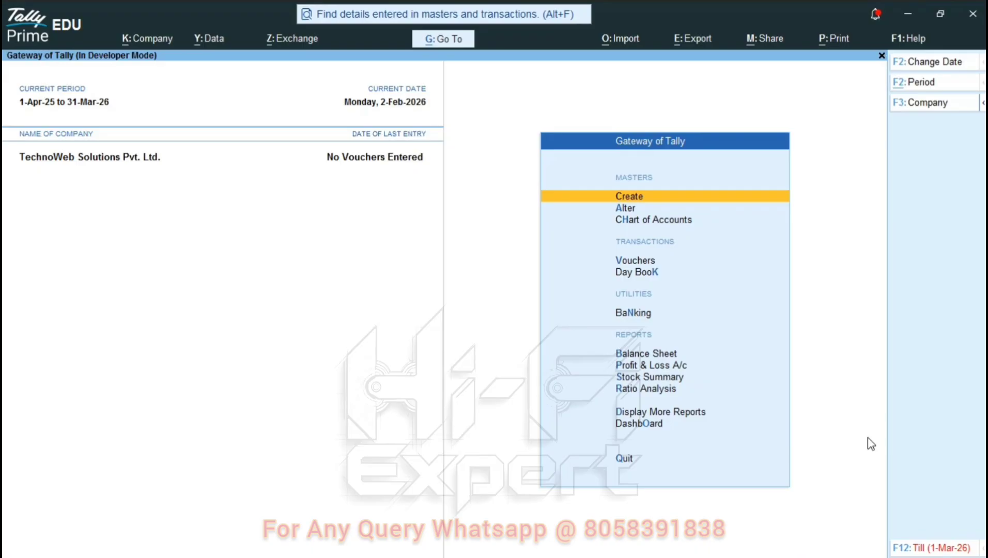
- Step the current date with arrow keys to Friday, 10-Oct-2025 and accept it
key(F2)
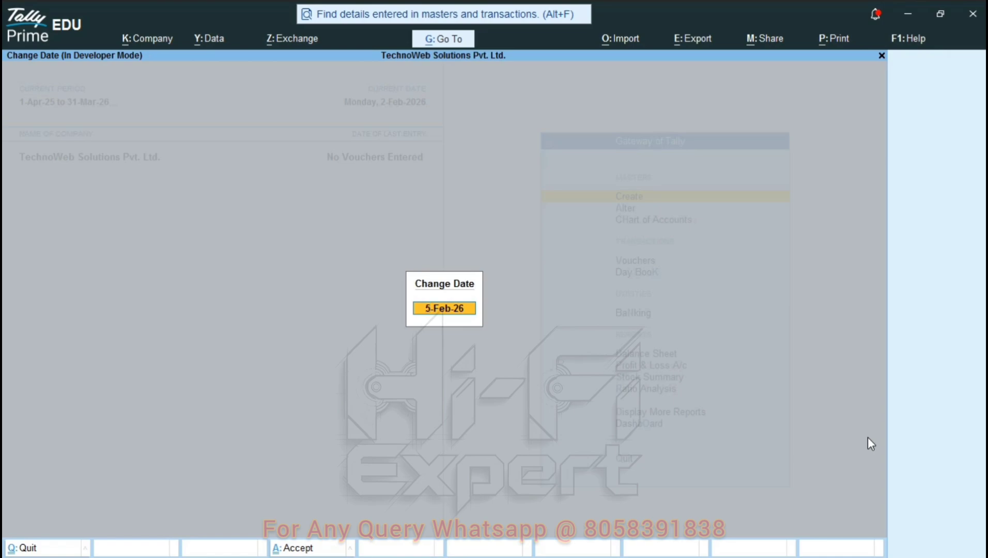
key(plus)
key(plus)
key(plus)
key(plus)
key(plus)
key(plus)
key(plus)
key(plus)
key(plus)
key(plus)
key(plus)
key(plus)
key(plus)
key(plus)
key(plus)
key(plus)
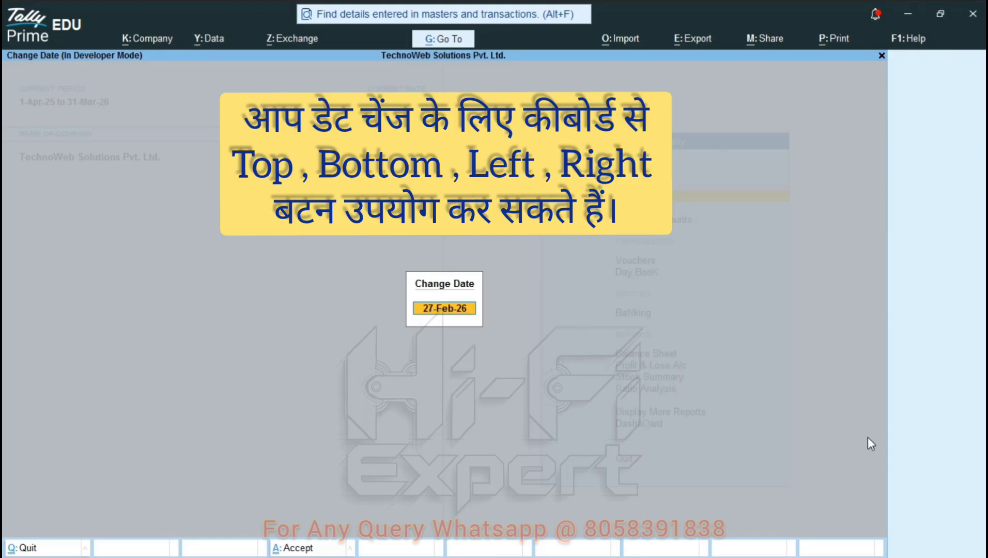
key(Down)
key(Down)
key(Down)
key(Down)
key(Down)
key(Up)
key(Left)
key(Left)
key(Left)
key(Left)
key(Left)
key(Left)
key(Left)
key(Left)
key(Left)
key(Left)
key(Left)
key(Left)
key(Left)
key(Down)
key(Left)
key(Up)
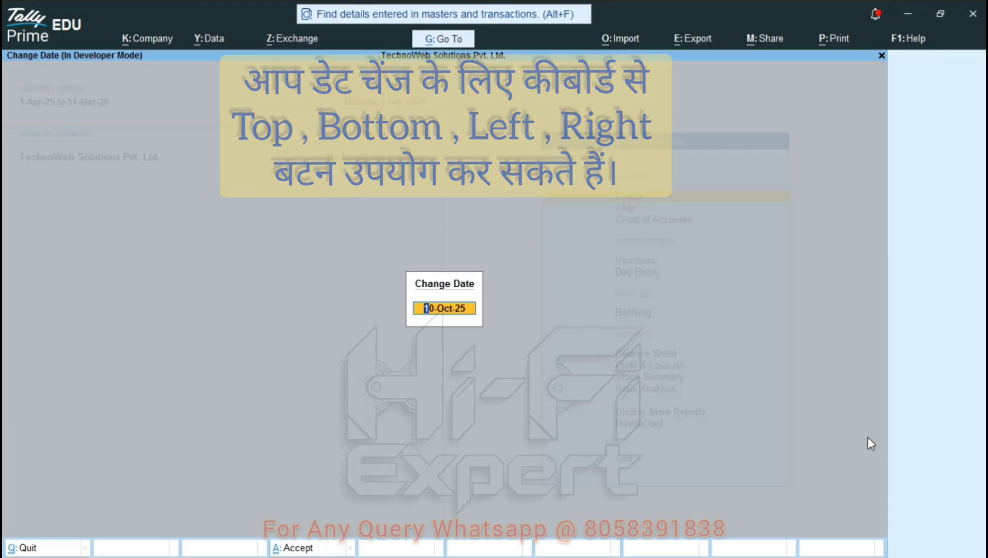
key(Return)
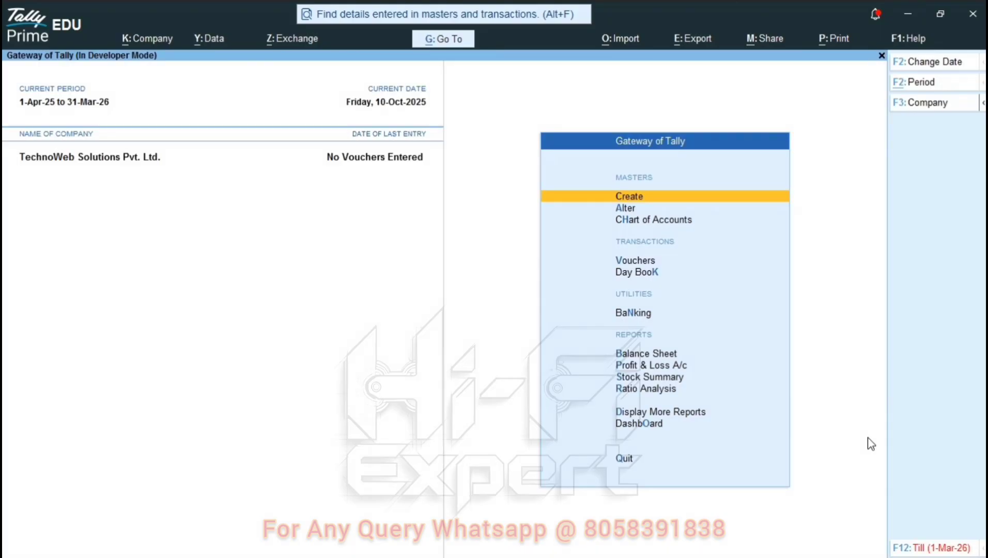
key(Down)
key(Down)
key(Down)
- Start a Purchase voucher with Cash as the party account
key(Return)
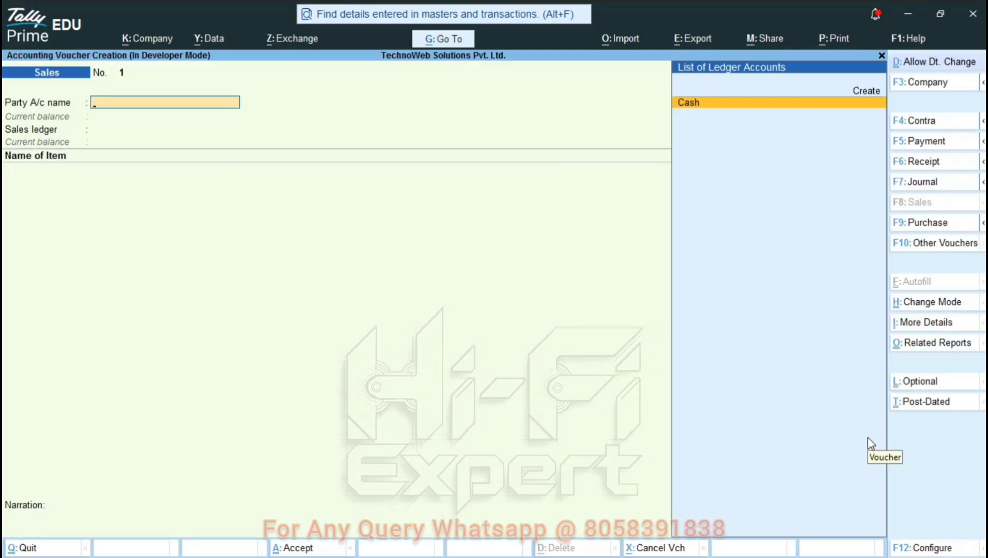
key(F9)
key(Return)
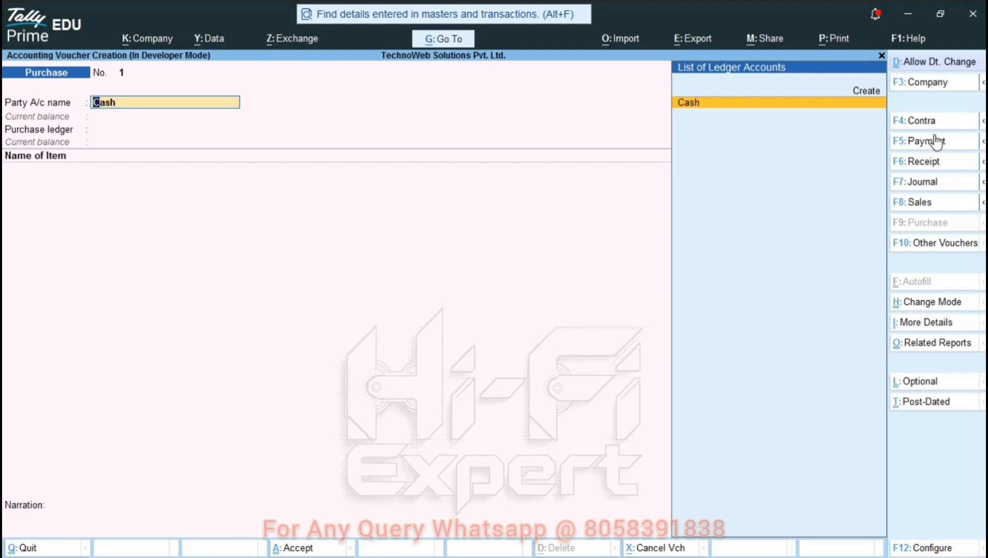
- Change the voucher date to 26-Feb-26 and confirm Cash, bringing up Party Details
click(921, 62)
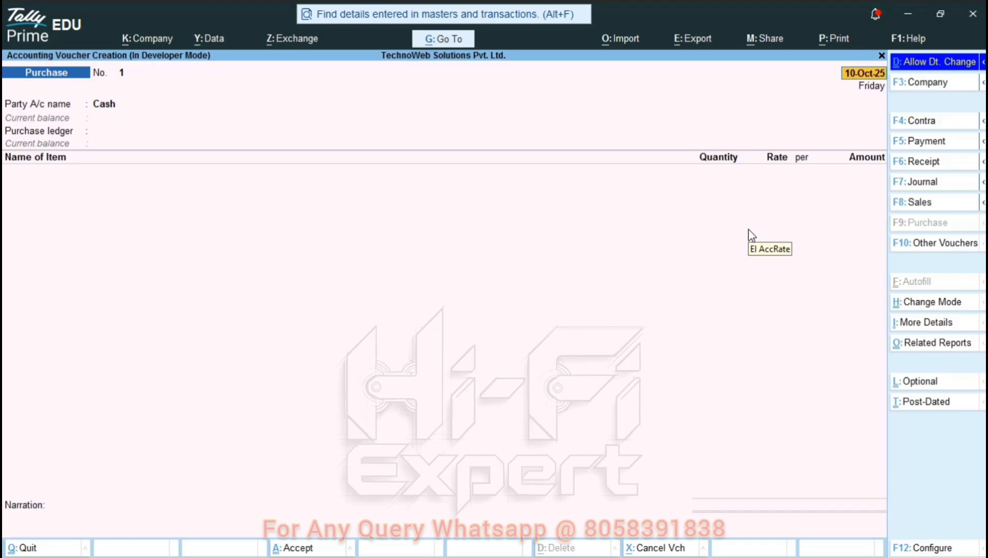
key(Up)
key(Up)
key(Up)
key(Up)
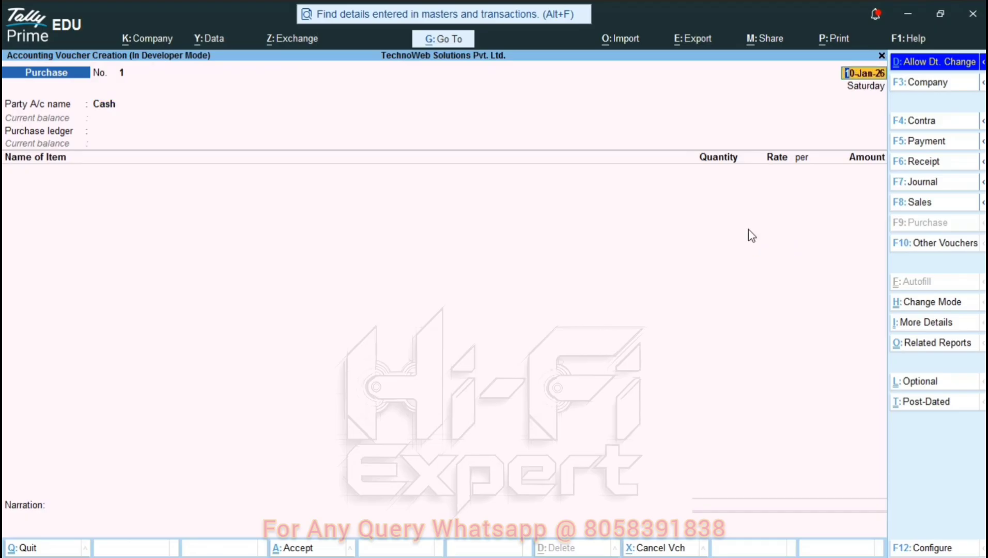
key(Down)
key(Left)
key(Left)
key(Left)
key(Left)
key(Left)
key(Left)
key(Right)
key(Right)
key(Up)
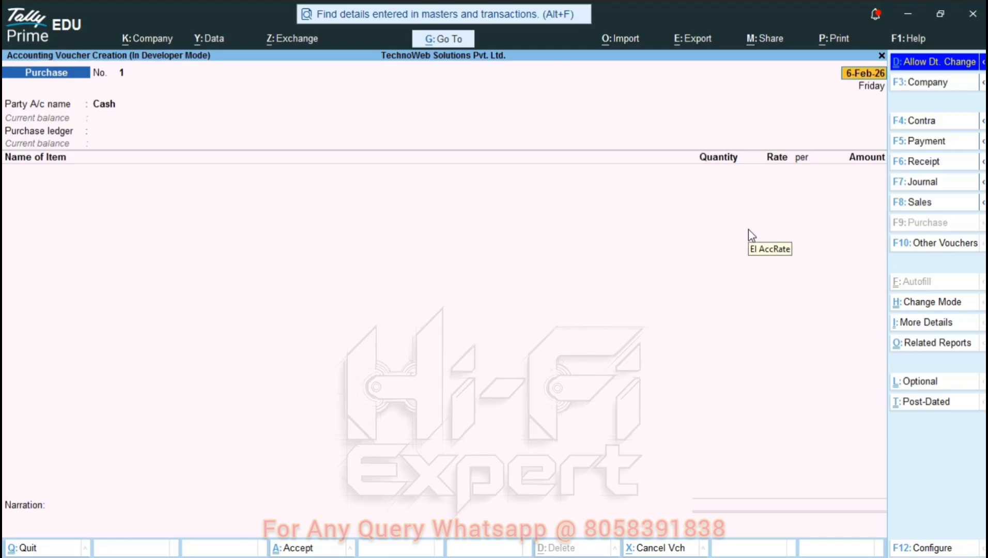
key(Left)
key(Left)
key(Left)
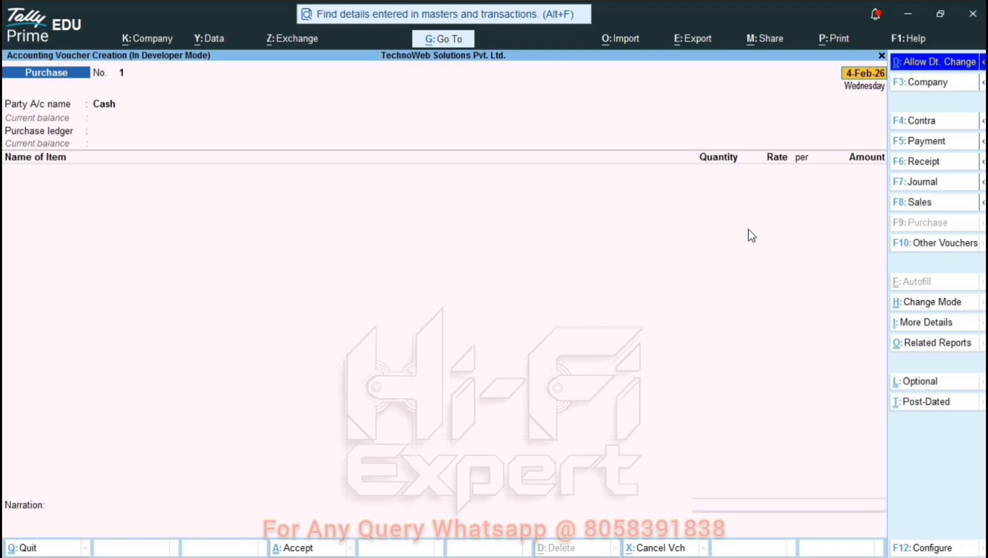
key(Left)
key(Left)
key(Left)
key(Left)
key(Left)
key(Left)
key(Left)
key(Left)
key(Left)
key(Right)
key(Up)
key(Return)
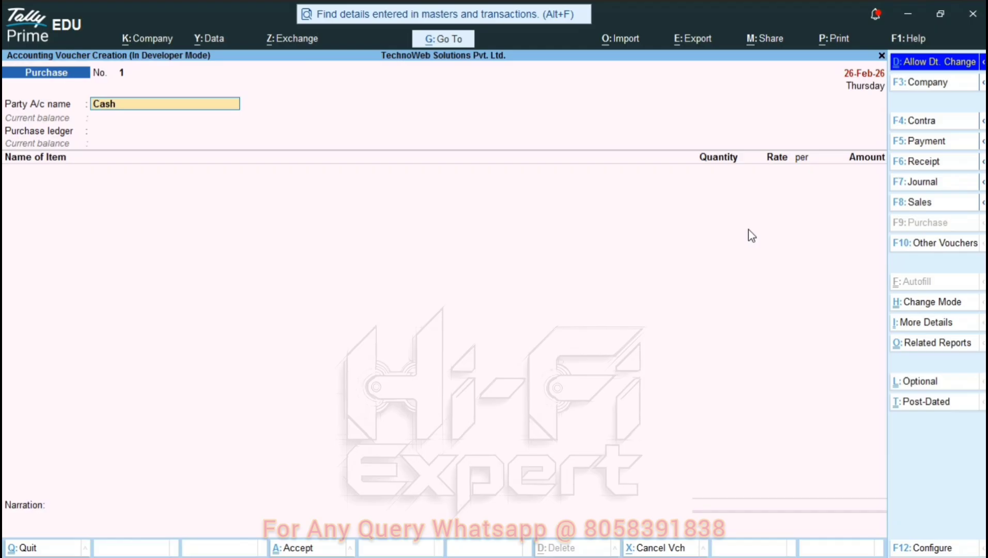
key(Return)
key(Return)
key(Return)
key(Return)
key(Return)
key(Return)
key(Return)
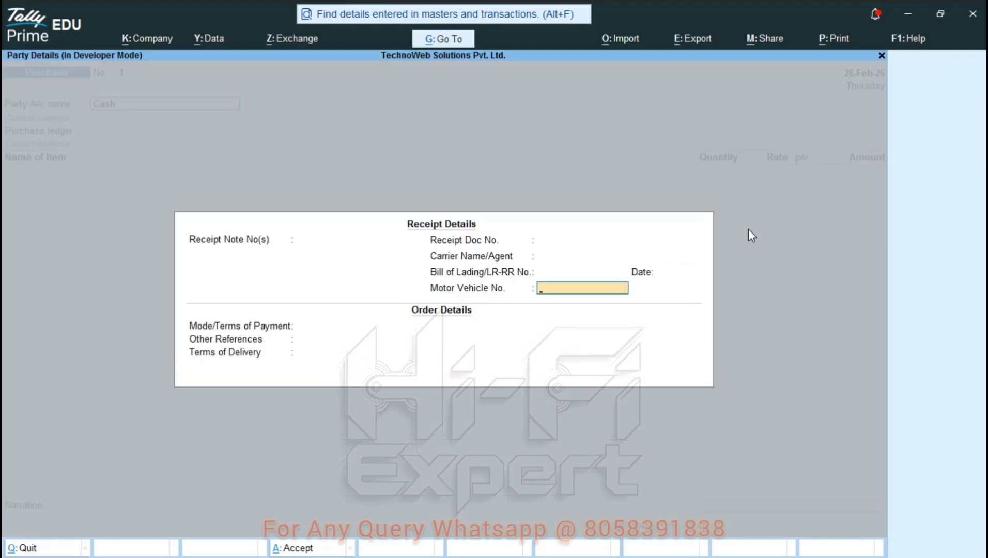
- Create ledger 'Purchace A/c' under Purchase Accounts with Goods as type of supply
key(Return)
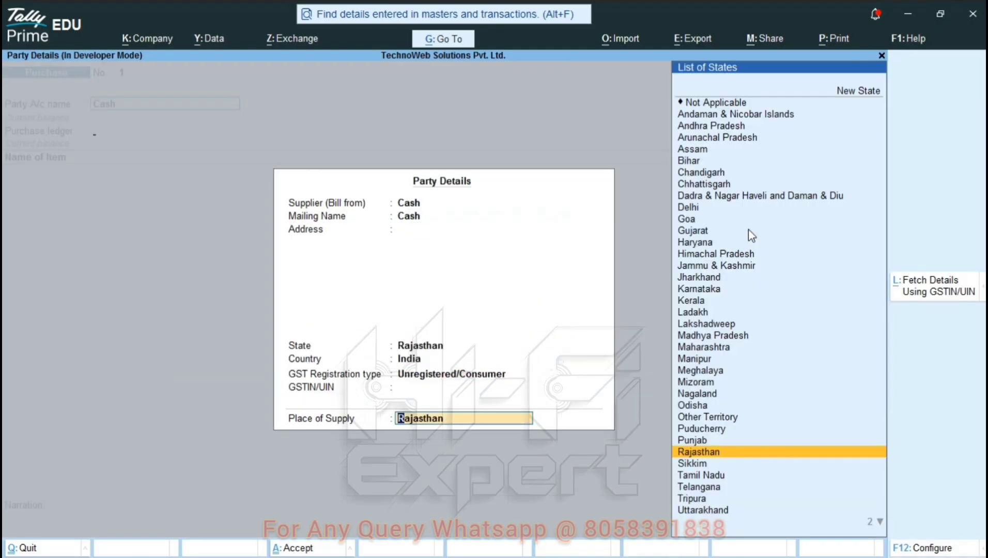
key(Return)
key(Down)
key(Up)
key(Return)
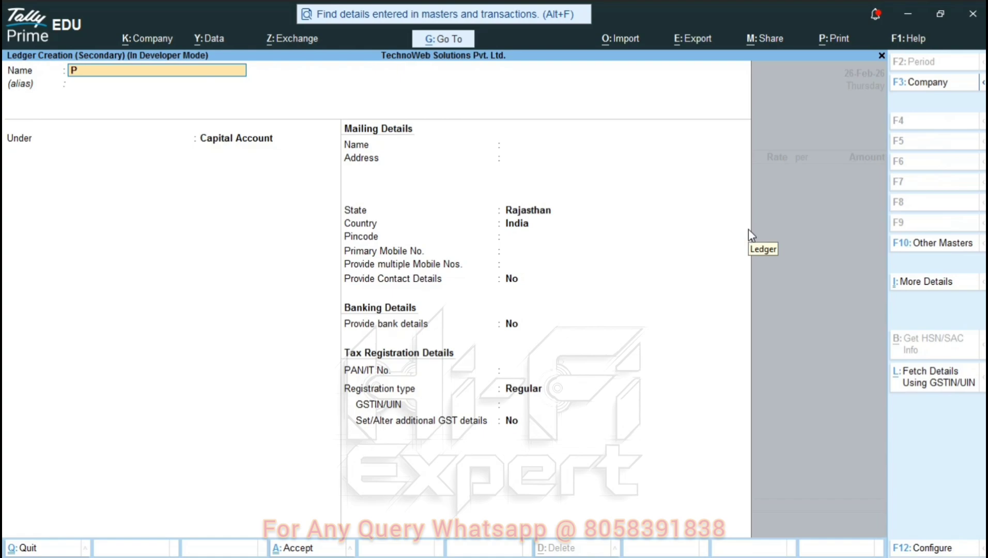
text(Purchace A/c)
key(Return)
key(Return)
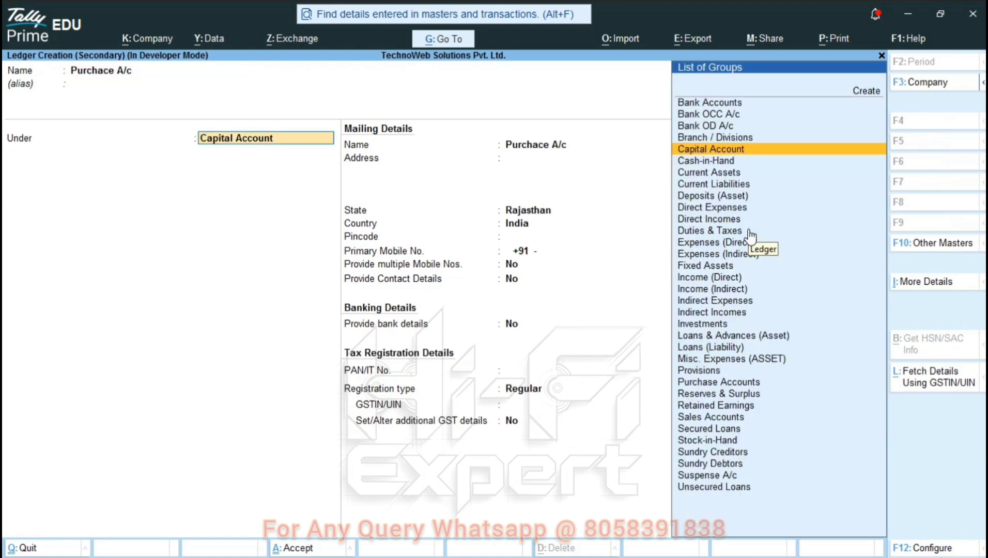
text(Pur)
key(Return)
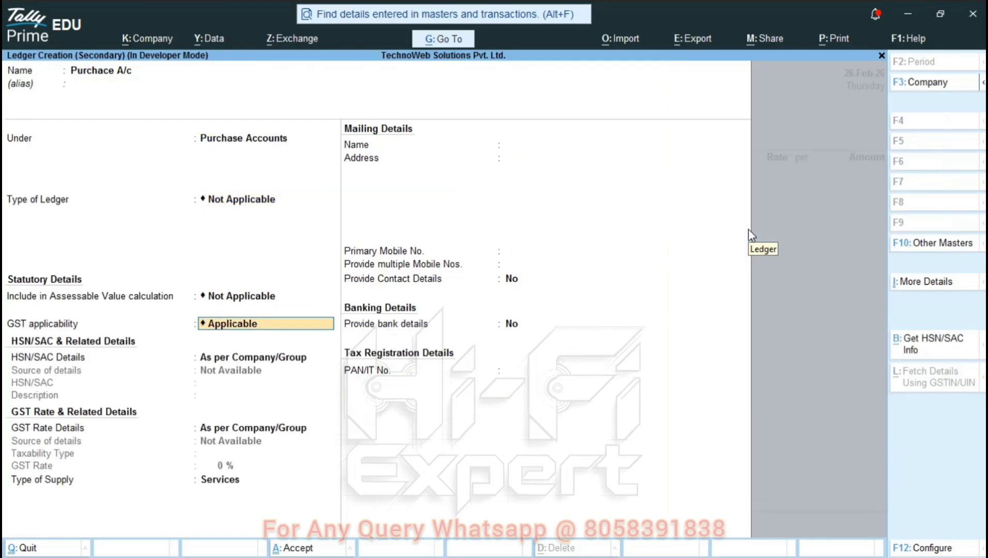
key(Return)
key(Return)
key(Return)
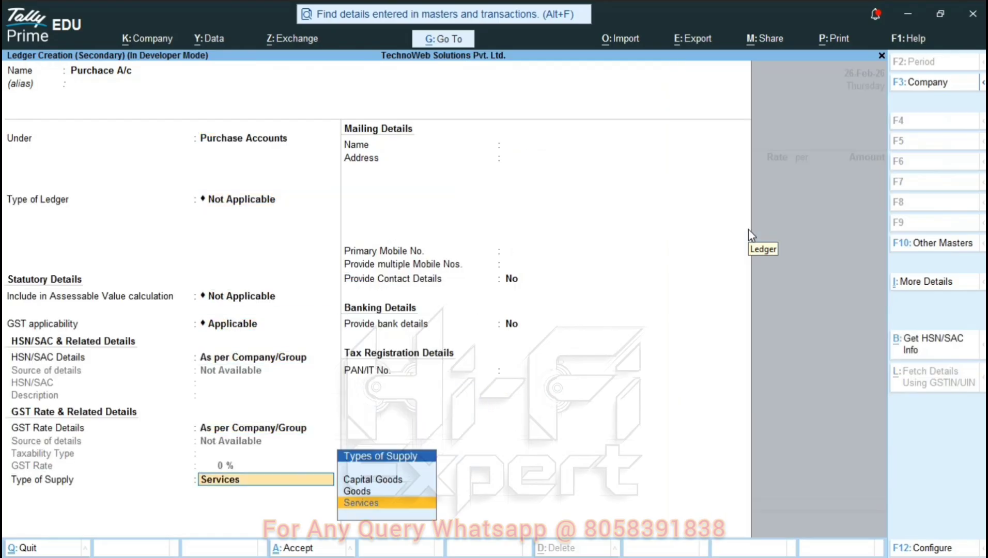
key(Up)
key(Return)
key(Return)
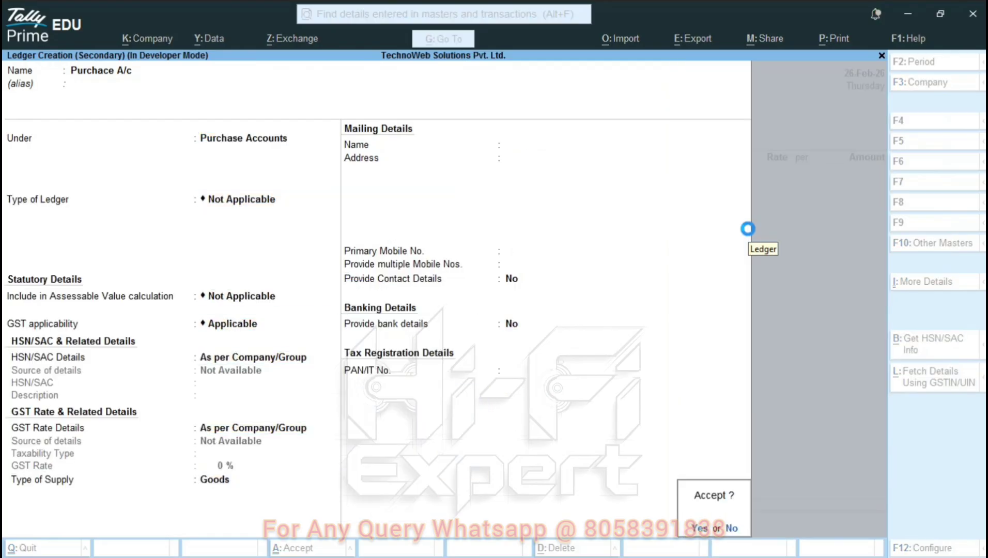
key(Return)
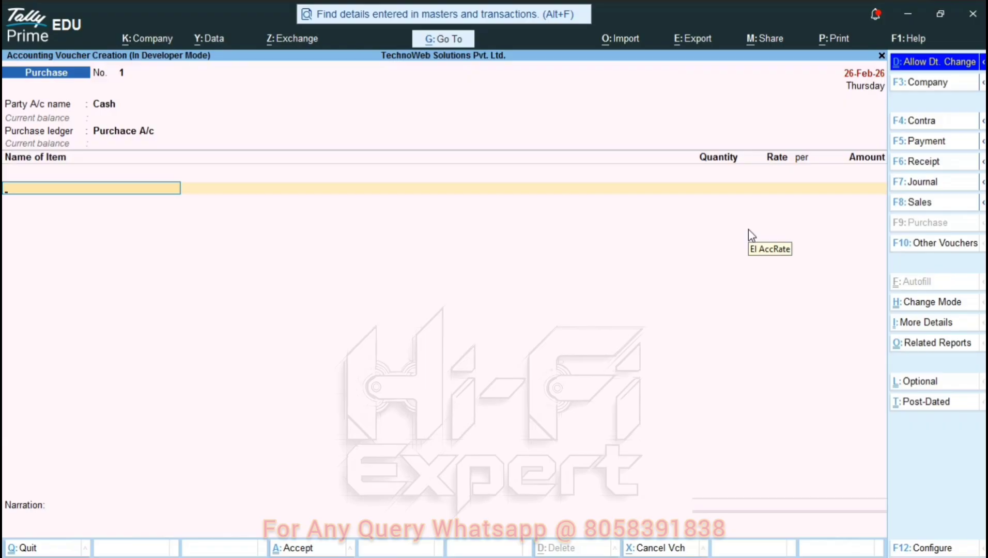
- Start a new stock item named 'Item 1' on a fresh voucher line
key(alt)
key(Return)
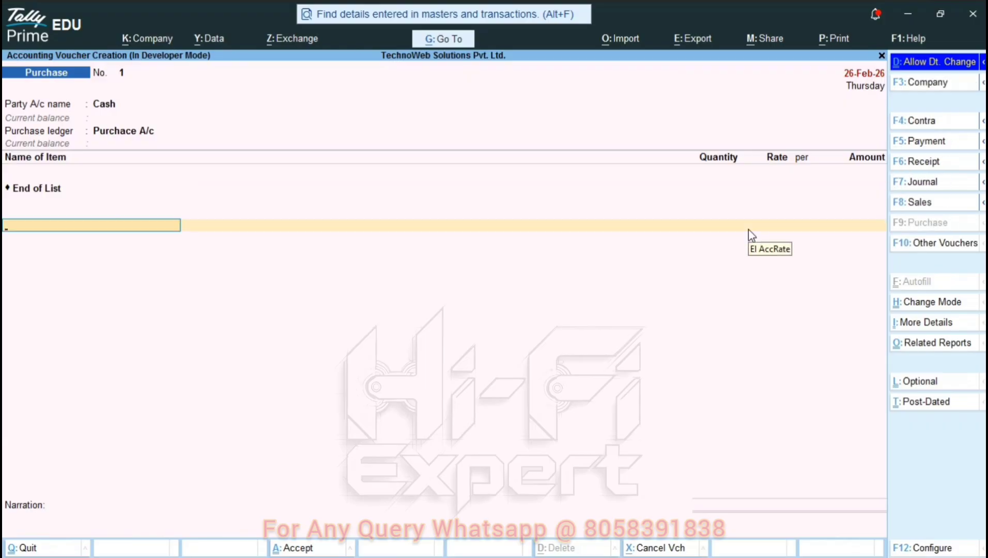
key(alt+c)
text(Item)
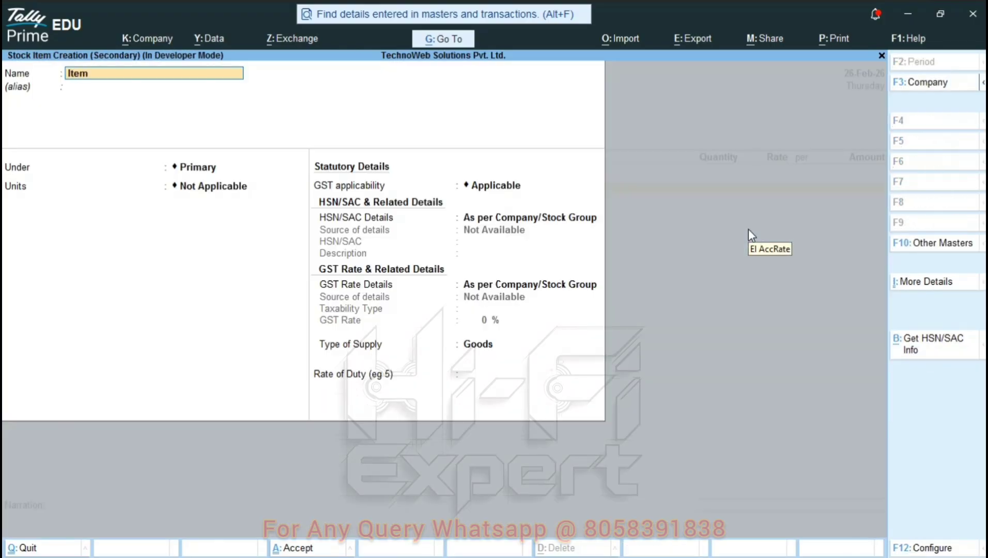
text( 1)
key(Return)
key(Return)
key(Return)
key(Return)
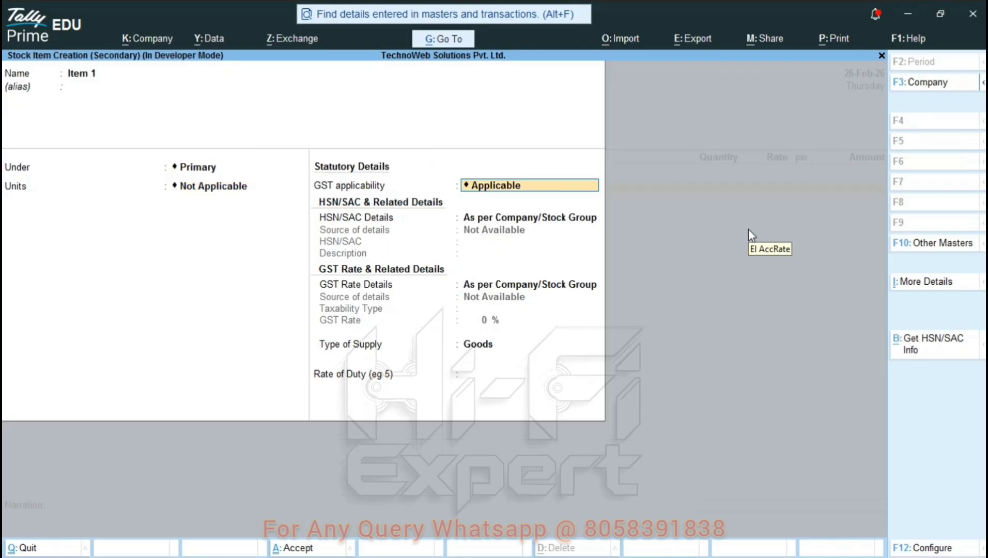
- Create the unit pcs with PCS-PIECES as its quantity code
key(BackSpace)
key(alt+c)
text(pcs)
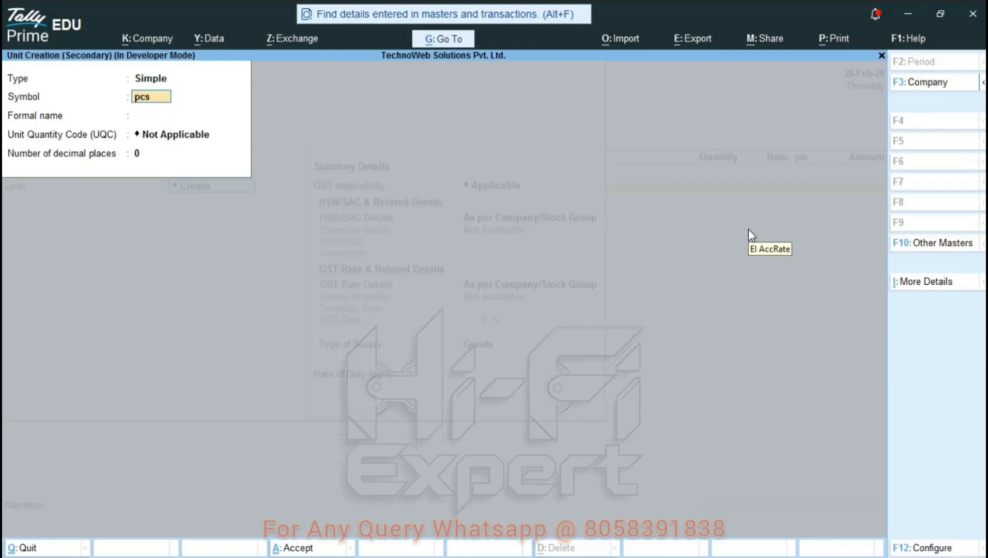
key(Return)
key(Return)
text(pc)
key(Return)
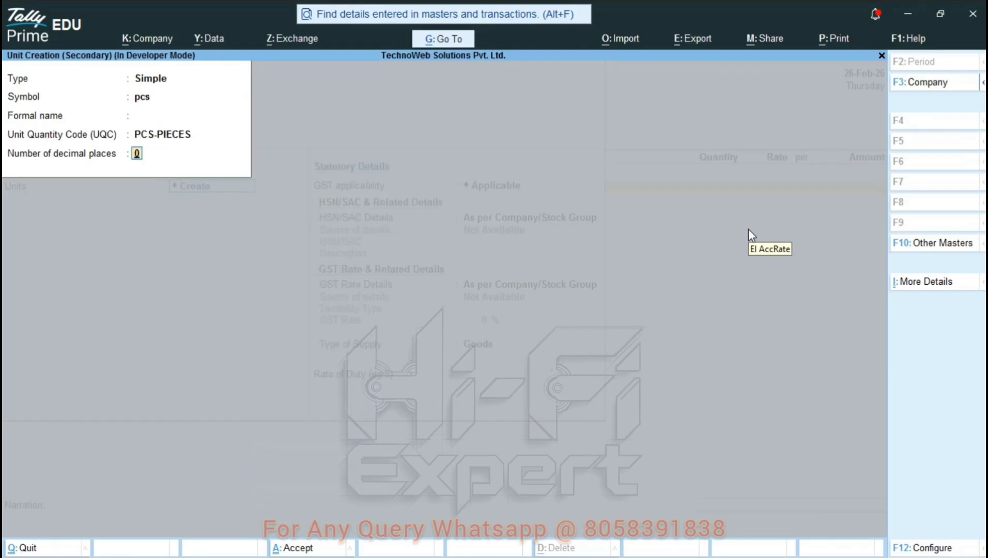
key(Return)
- Give Item 1 HSN 8204, Taxable status and 18% GST on Goods, and accept it
key(Return)
key(Return)
key(Down)
key(Return)
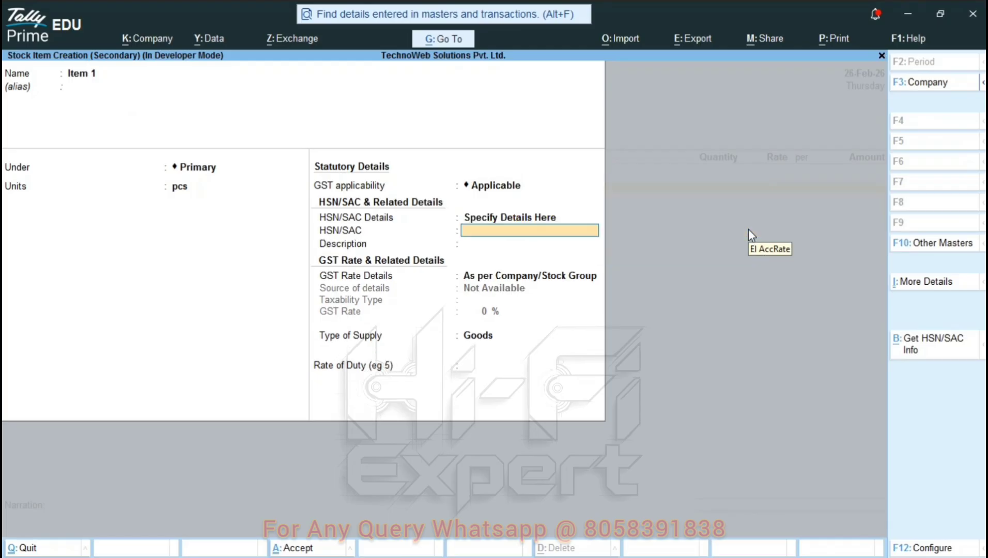
text(8204)
key(Return)
key(Return)
key(Down)
key(Return)
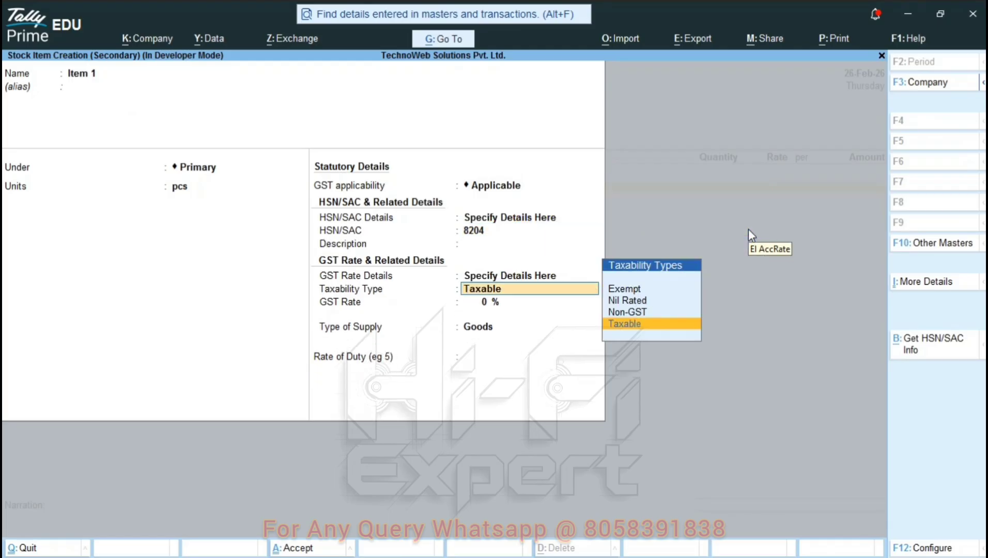
key(Return)
text(18)
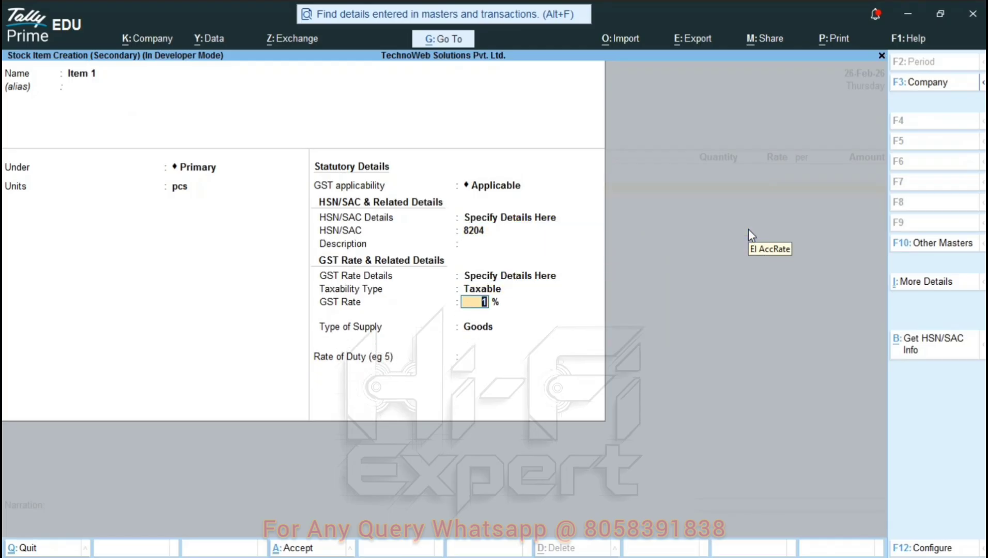
key(Return)
key(Return)
key(Return)
key(Return)
key(Return)
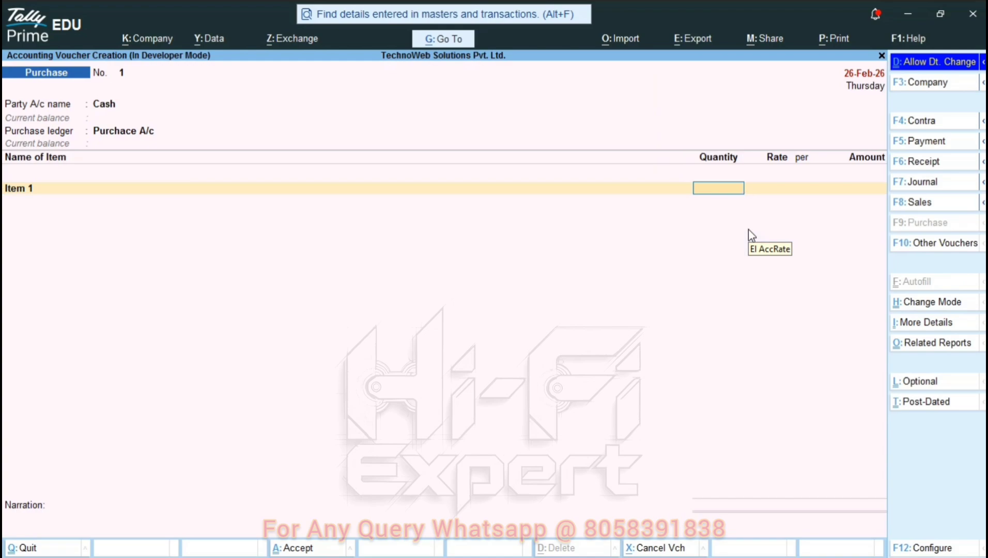
- Enter Item 1 lines of 50 pcs at 22 and 10 pcs at 30, totalling 1,400
text(50)
key(Return)
text(22)
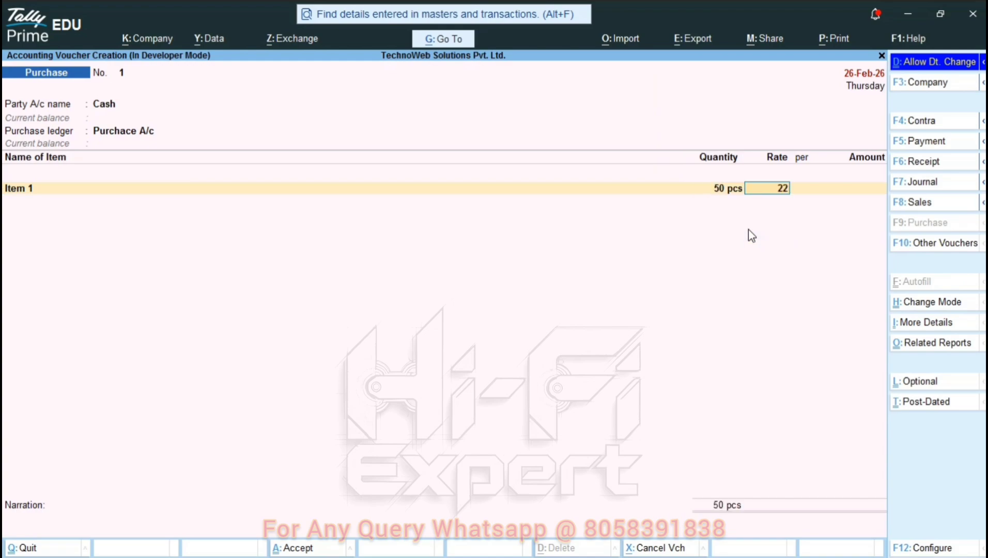
key(Return)
key(Return)
text(ite)
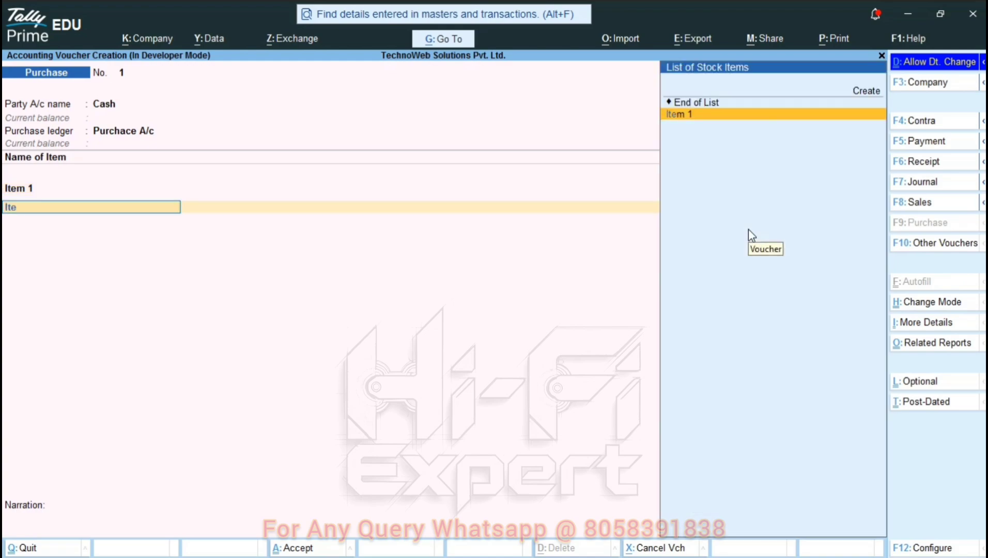
key(Return)
text(10)
key(Return)
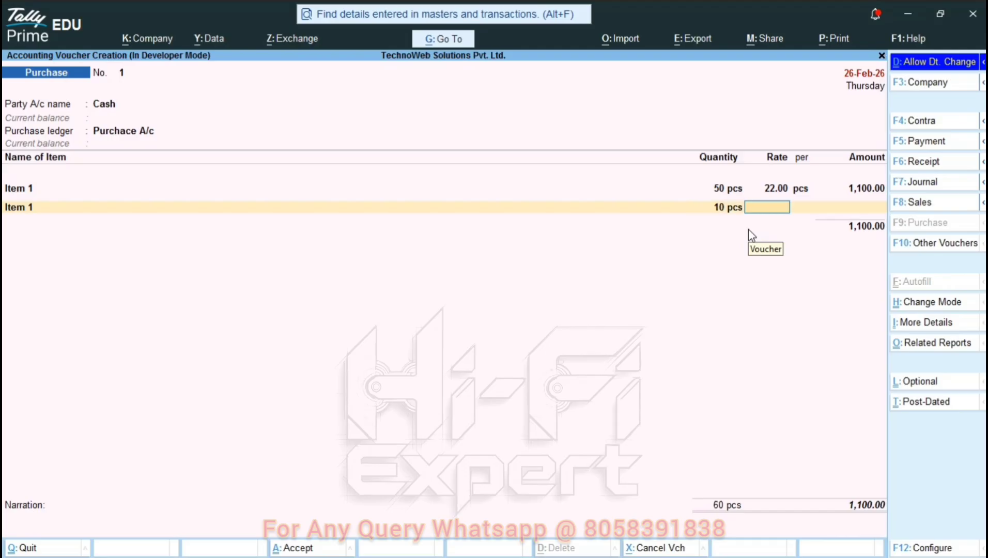
text(22)
key(BackSpace)
key(BackSpace)
text(30)
key(Return)
key(Return)
key(Return)
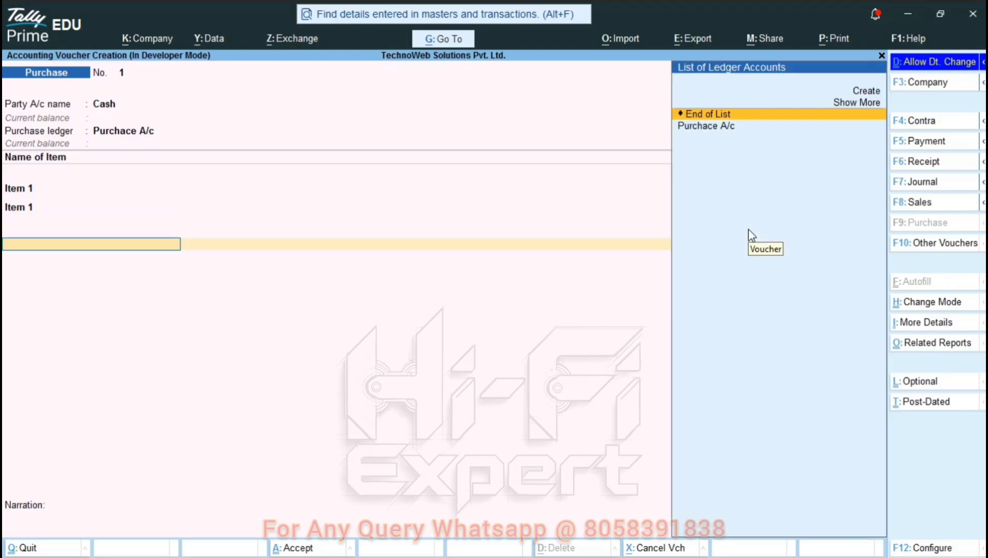
- Start creating a new ledger named Cgst from the purchase voucher
key(alt+c)
text(C)
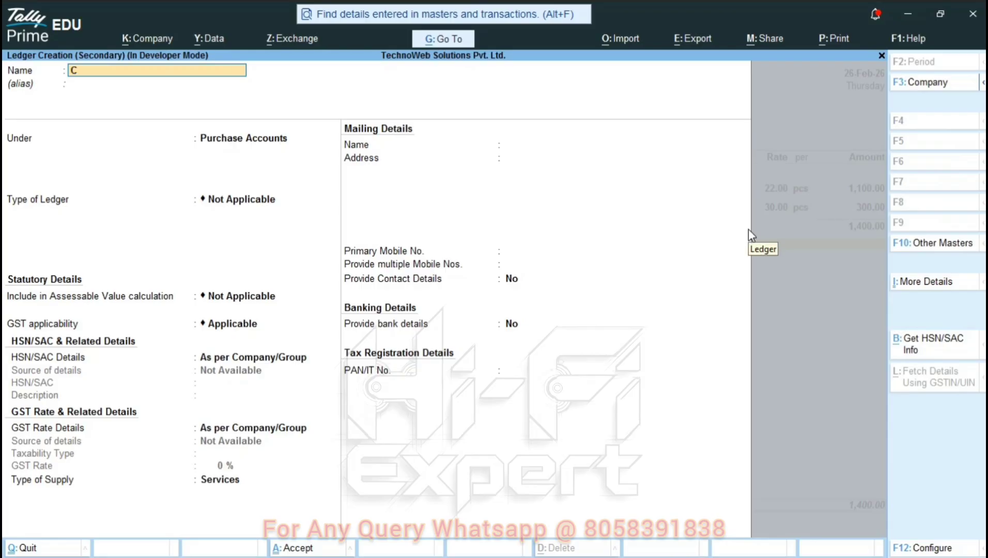
text(gst)
key(Return)
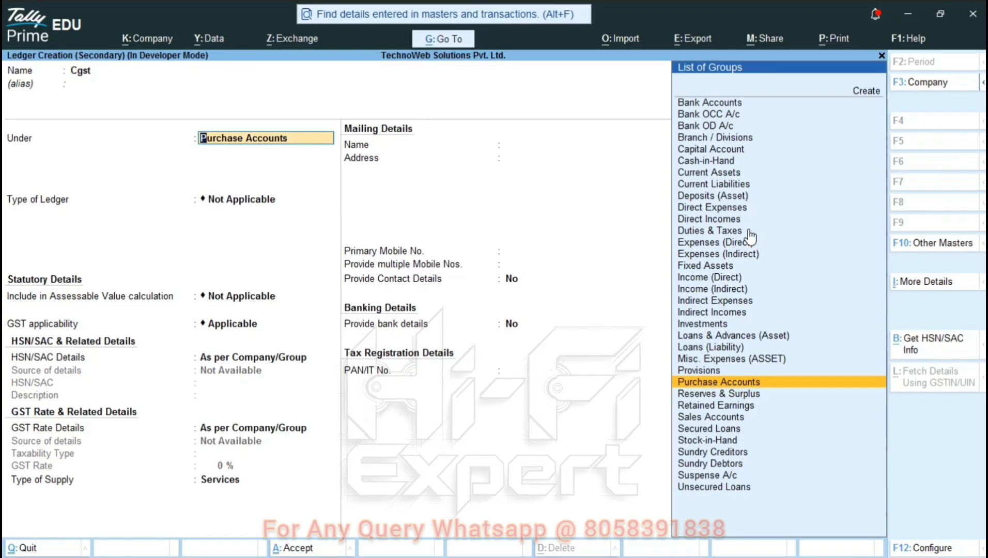
- Place the Cgst ledger under Duties & Taxes as GST type CGST
text(Dut)
key(Return)
key(Up)
key(Return)
key(Down)
key(Down)
key(Up)
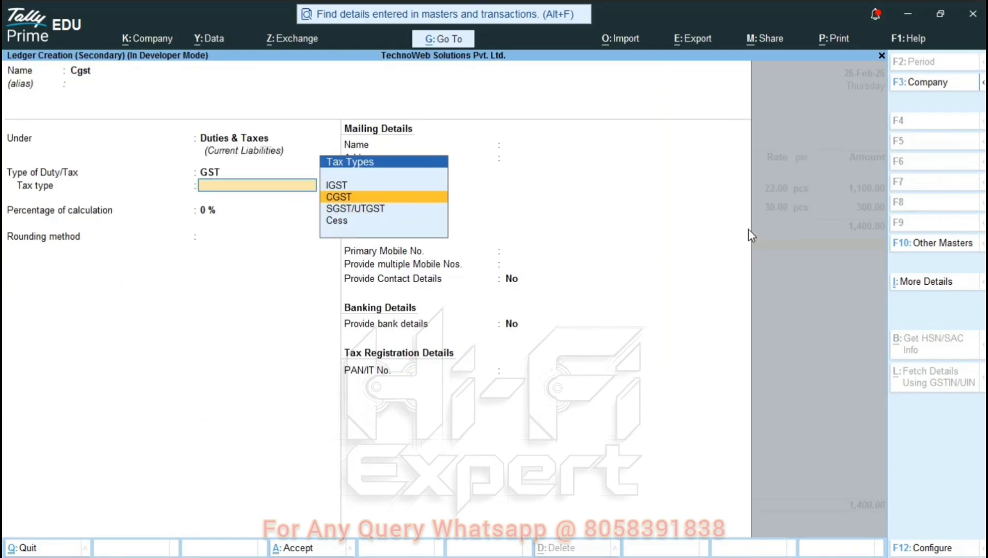
key(Return)
key(Return)
key(Return)
key(Return)
key(Return)
key(Return)
key(Return)
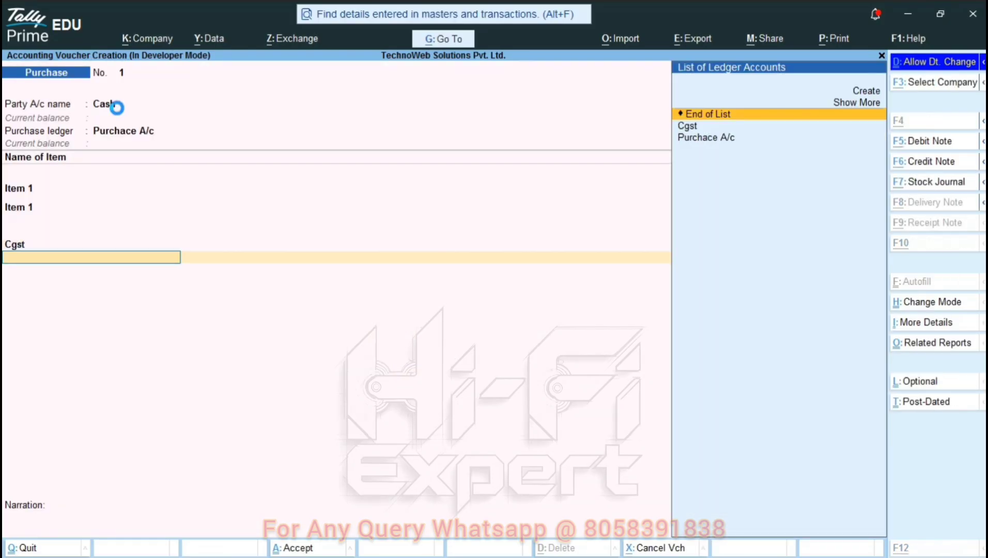
- Create the Sgst ledger under Duties & Taxes with tax type SGST/UTGST
key(alt+c)
text(Sgst)
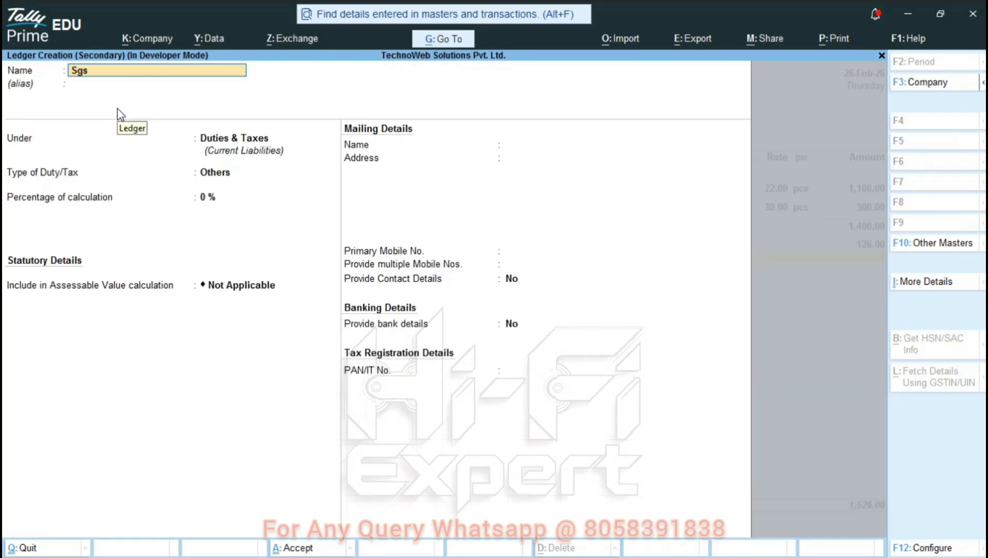
key(Return)
key(Return)
key(Return)
key(Up)
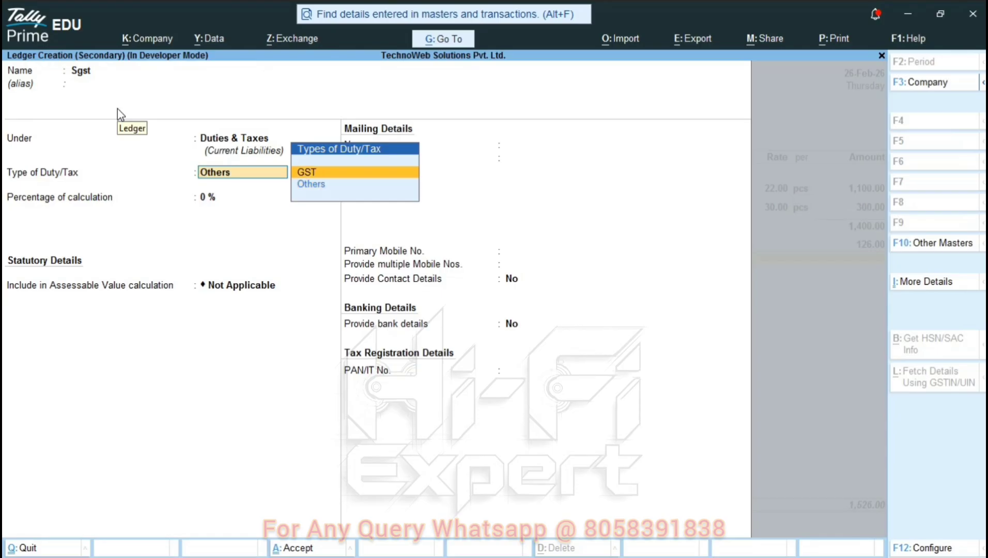
key(Return)
key(Down)
key(Down)
key(Return)
key(Return)
key(Return)
key(Return)
key(Return)
key(Return)
key(Return)
key(Return)
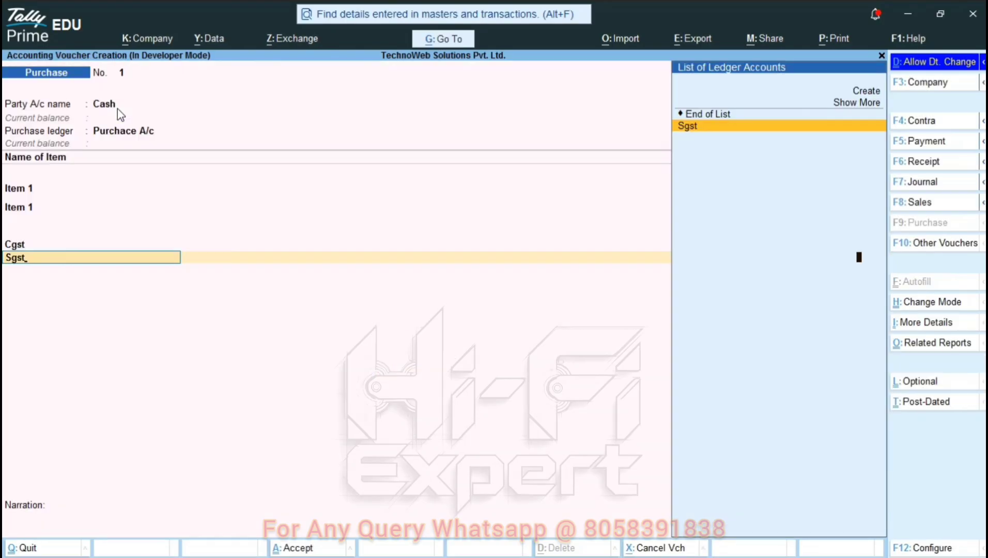
key(alt+c)
- Create Round Off A/c under Indirect Expenses with normal invoice rounding, completing the 1,652 voucher
text(Round Off A/c)
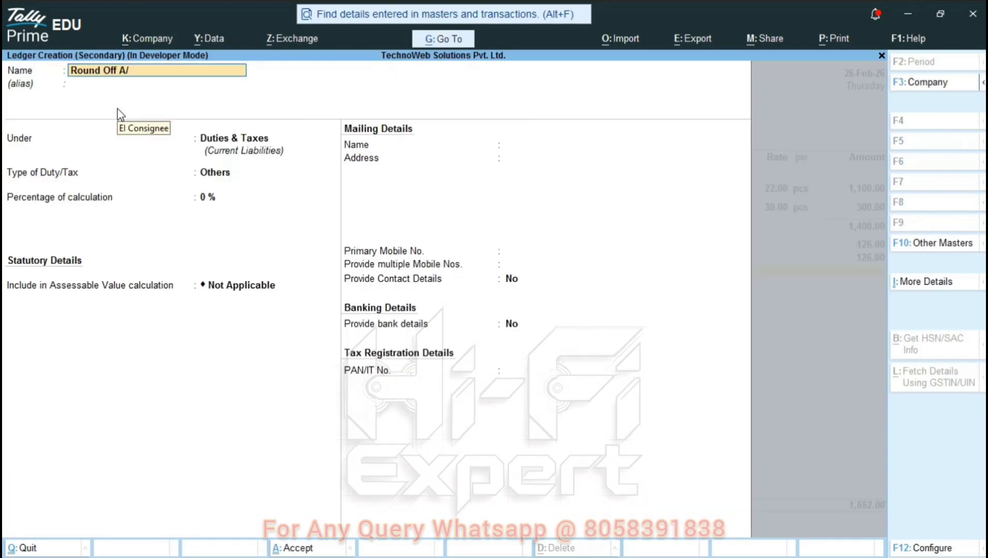
key(Return)
key(Return)
text(Indi)
key(Return)
key(Return)
key(Return)
key(BackSpace)
key(BackSpace)
key(BackSpace)
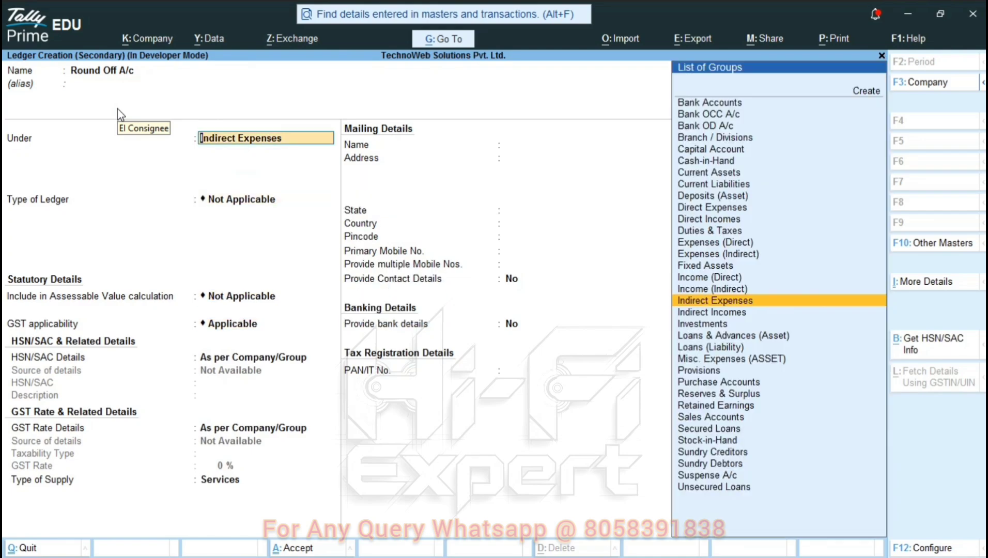
key(Return)
key(Down)
key(Down)
key(Return)
key(Return)
key(Return)
key(Return)
key(Return)
key(Return)
key(Return)
key(Return)
key(Return)
key(Return)
key(Return)
key(Return)
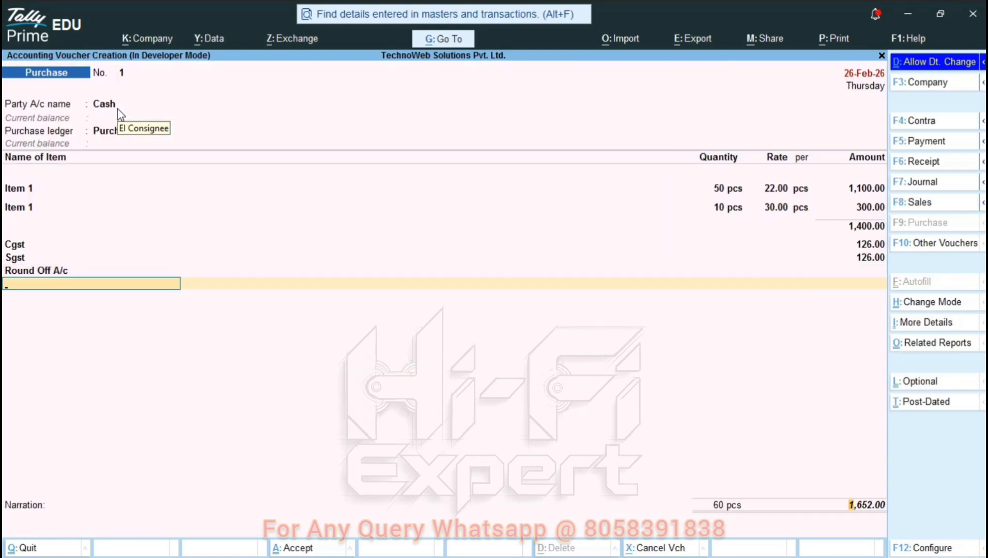
- Save purchase voucher No. 1 and set the current date to 26-Feb-2026
key(Return)
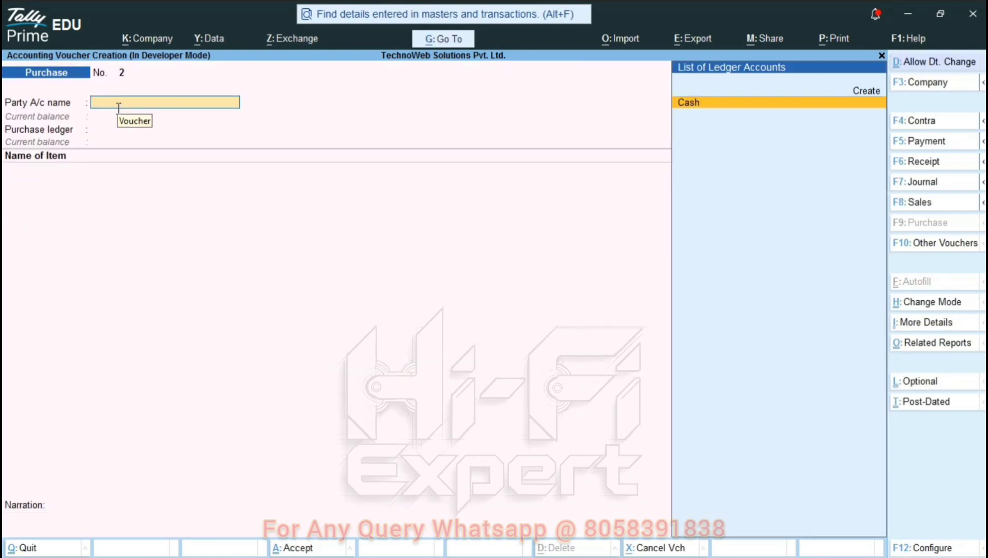
key(Escape)
key(Return)
key(F2)
text(11-2-26)
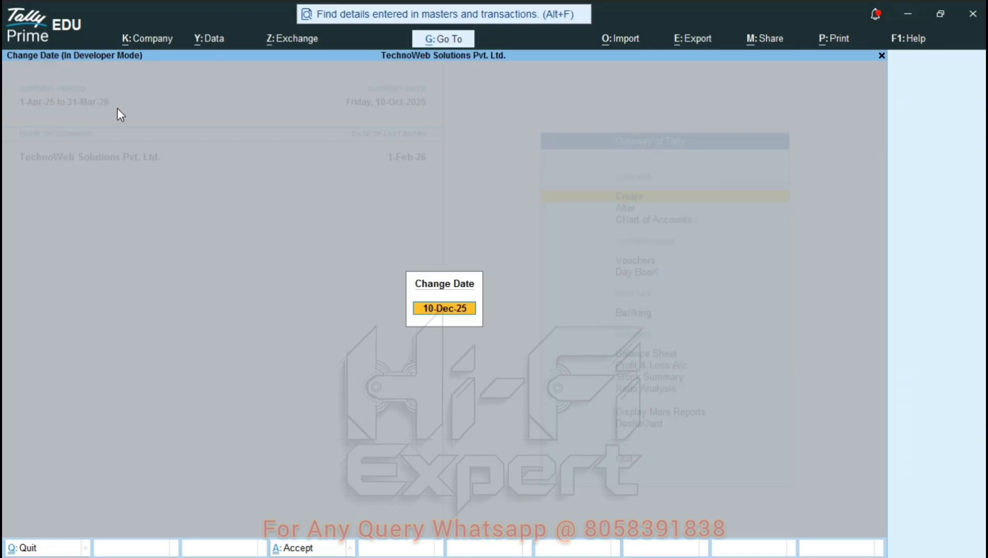
text(23)
text(26)
key(Return)
key(k)
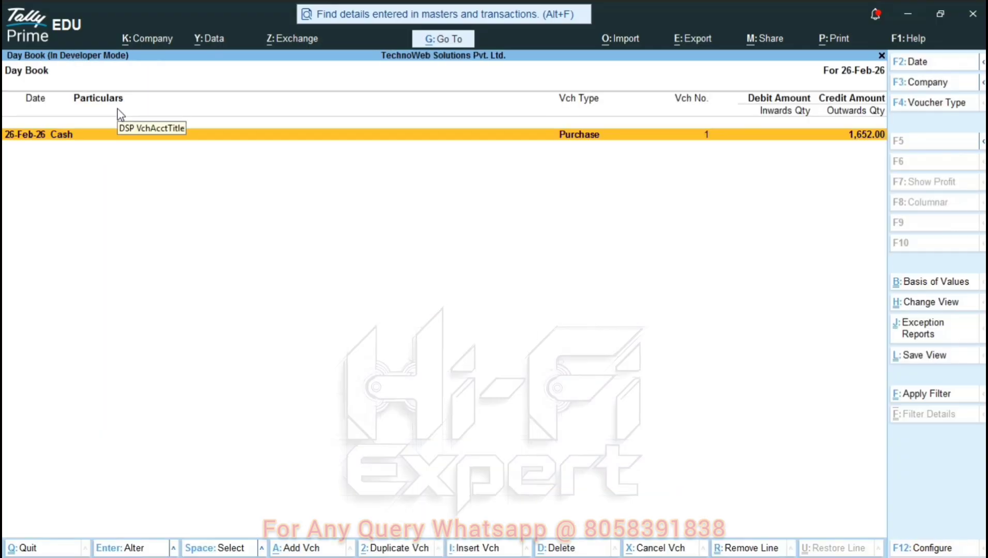
- Open the Cash purchase from the Day Book and preview its printed invoice
key(Escape)
key(Down)
key(Up)
key(Return)
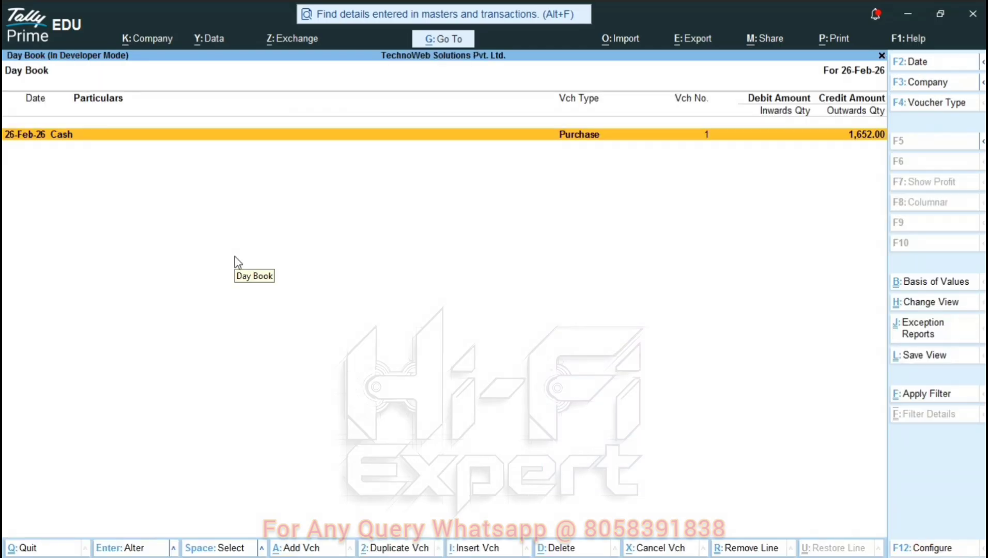
key(Return)
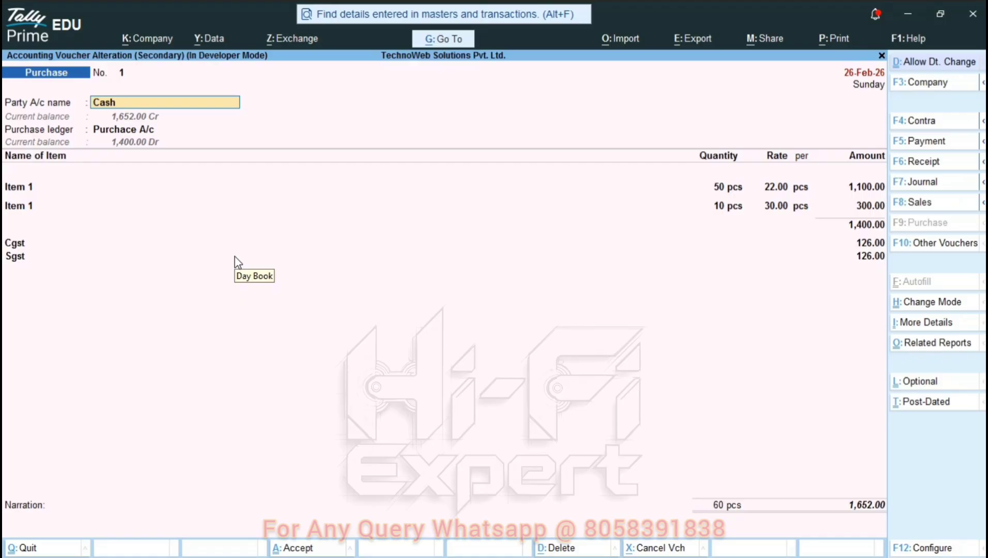
key(ctrl+p)
key(i)
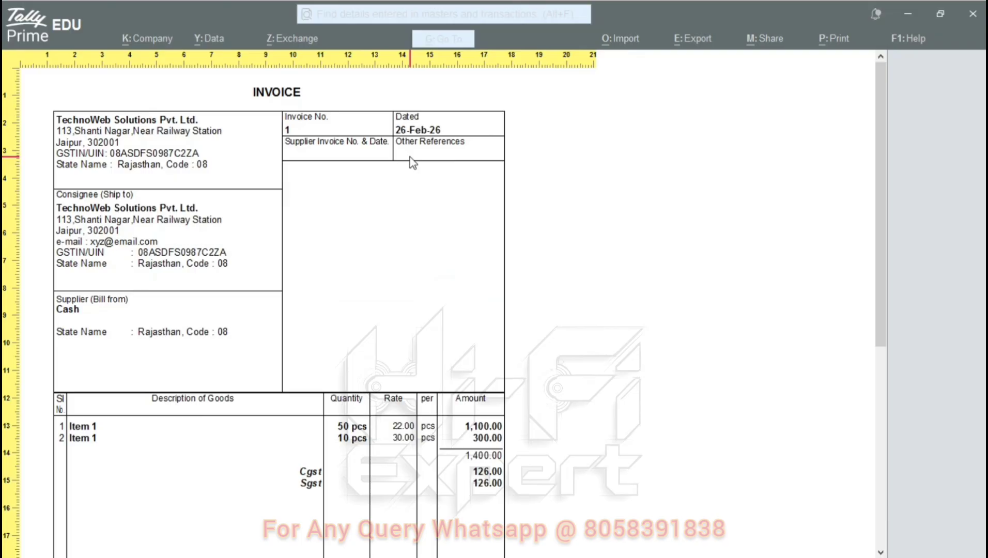
key(plus)
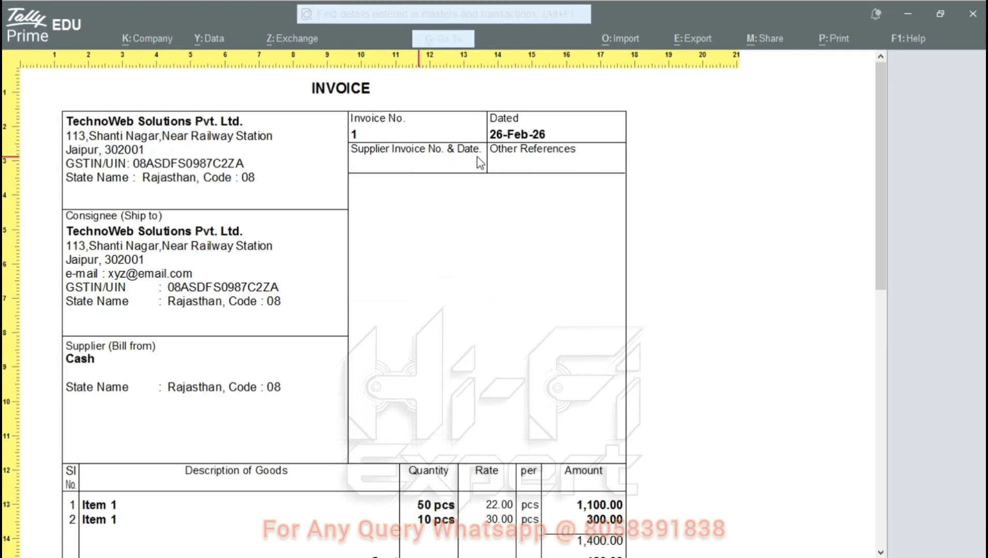
click(520, 127)
scroll(520, 128, down, 10)
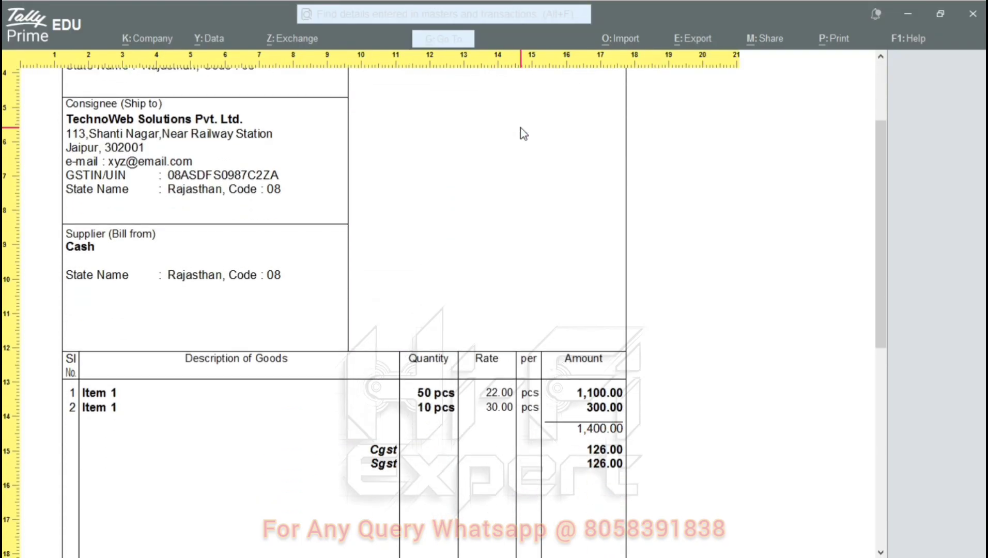
key(minus)
key(Escape)
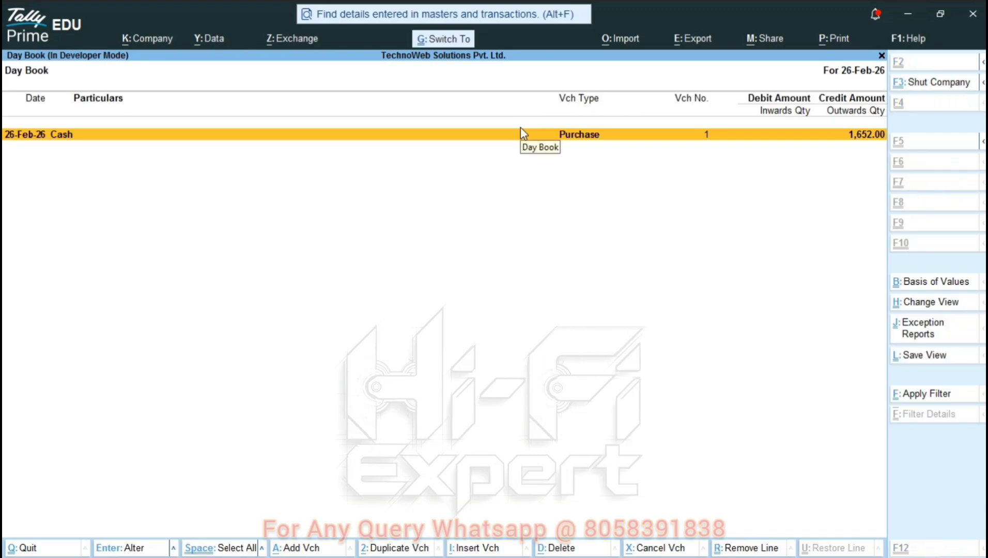
- Preview the Day Book printout, then return to the Gateway of Tally
key(alt+p)
key(i)
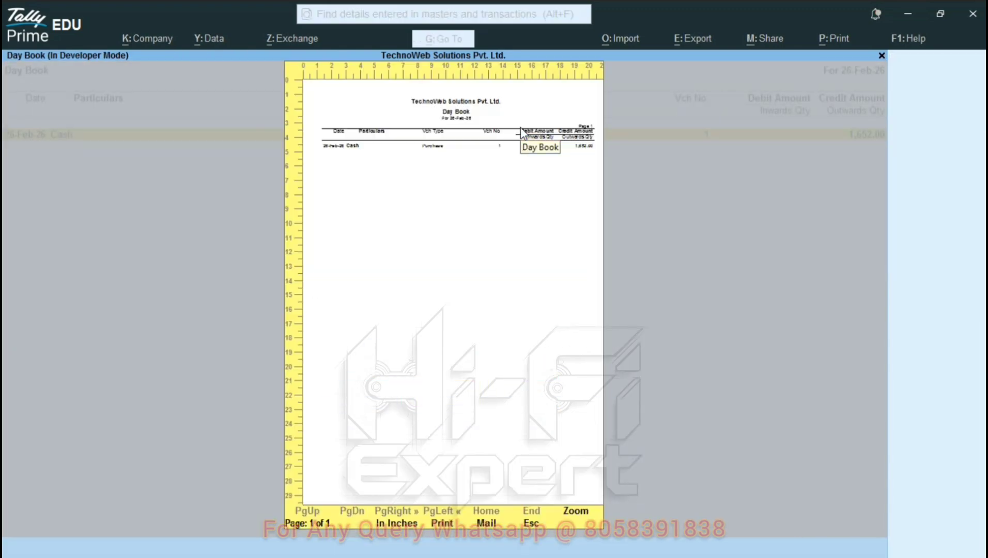
key(plus)
scroll(521, 131, down, 2)
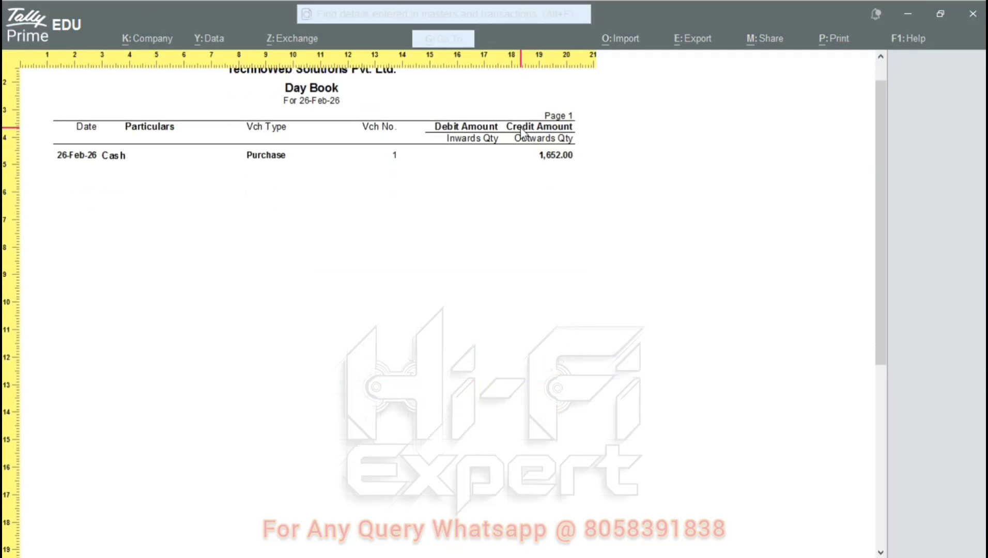
key(minus)
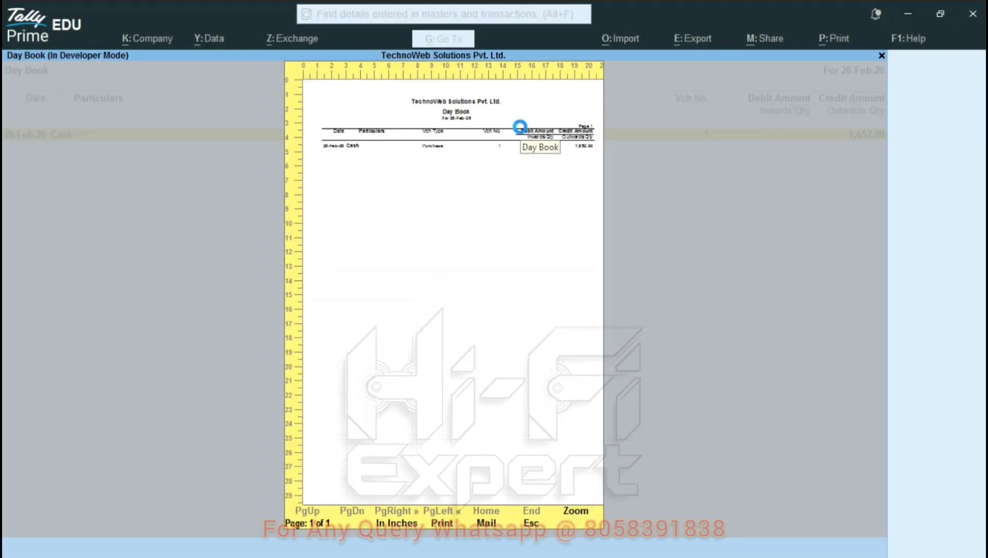
key(Escape)
key(Escape)
key(Escape)
- Start a new sales voucher with Cash as the party
key(n)
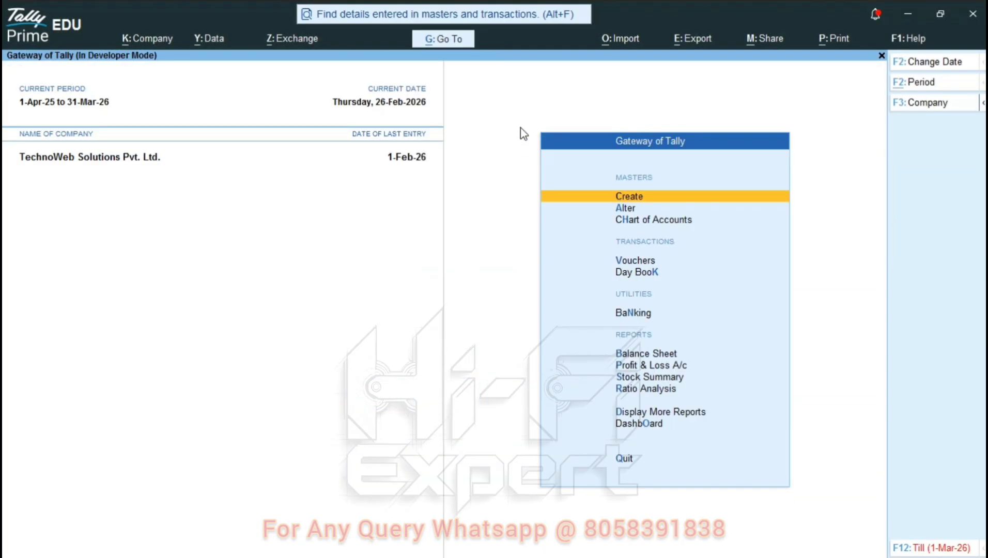
key(v)
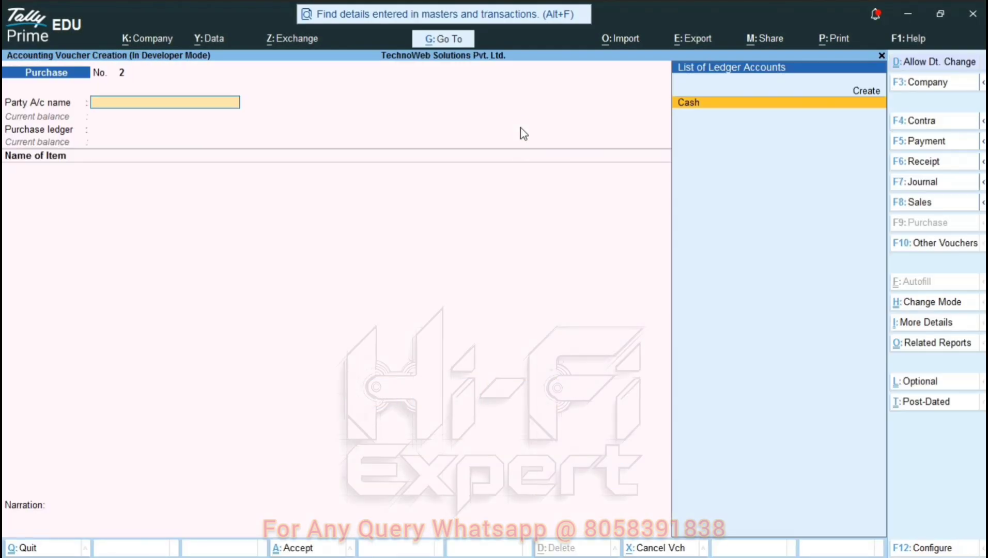
key(F8)
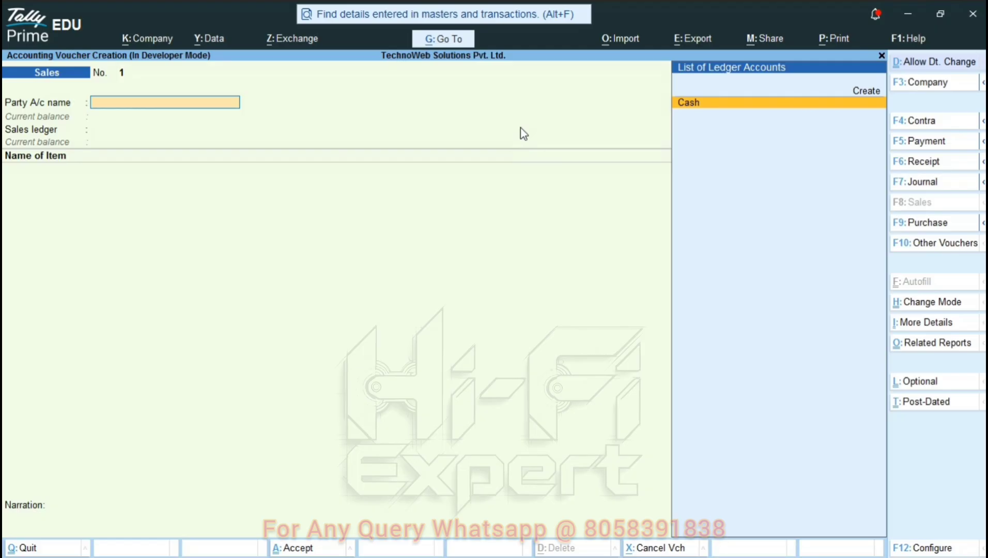
key(Return)
key(Return)
key(Return)
key(Return)
key(Return)
key(Return)
key(Return)
key(Return)
key(Return)
key(Return)
key(Return)
key(Return)
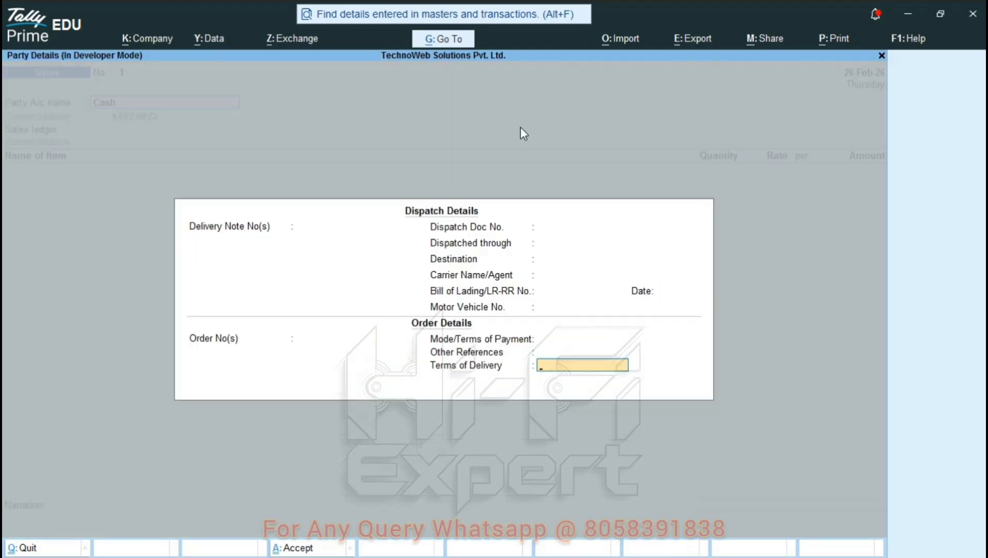
key(Return)
key(Return)
key(Return)
key(Return)
key(Return)
key(Return)
key(Return)
key(Return)
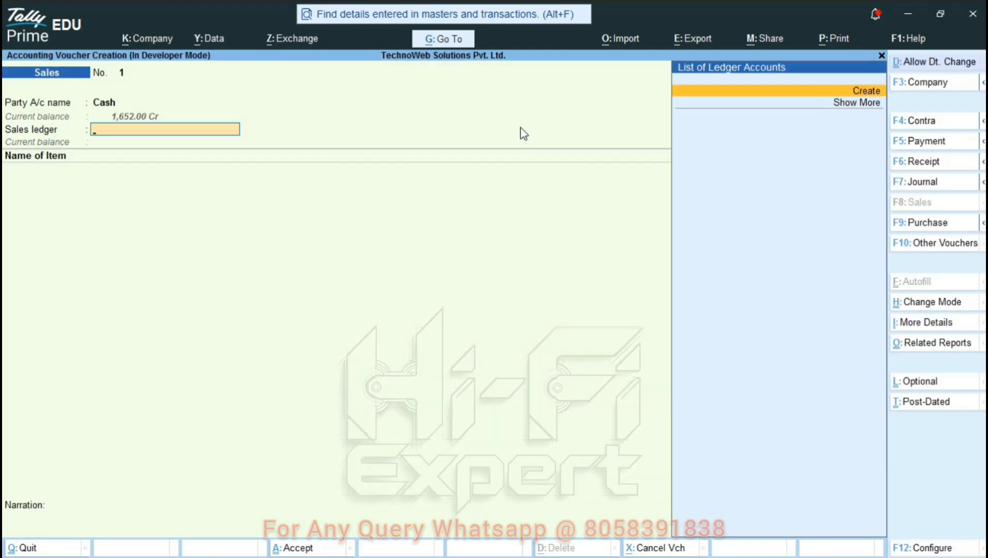
- Create the Ssales ledger under Sales Accounts with type of supply Goods
key(Return)
text(Ssales)
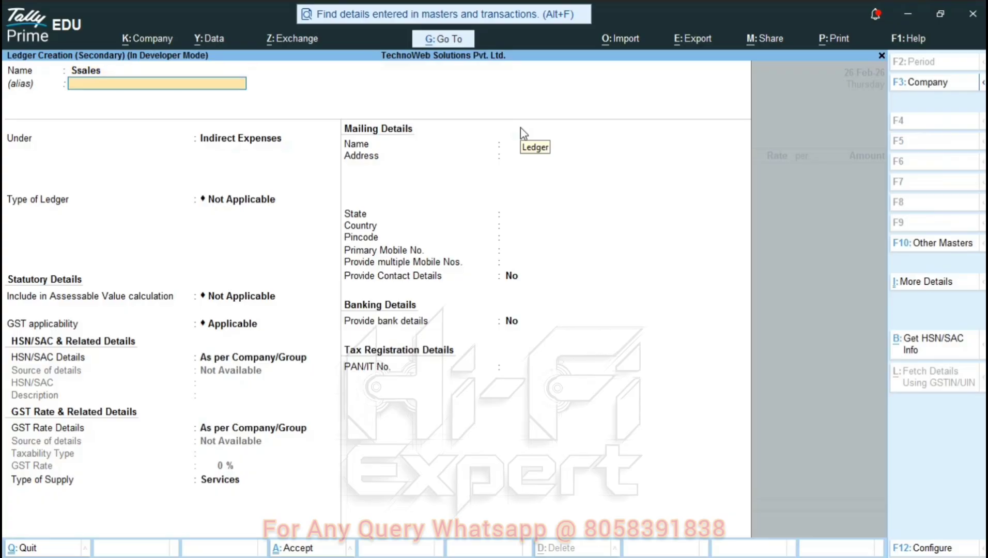
key(Return)
text(Sale)
key(Return)
key(Return)
key(Return)
key(Return)
key(Return)
key(Return)
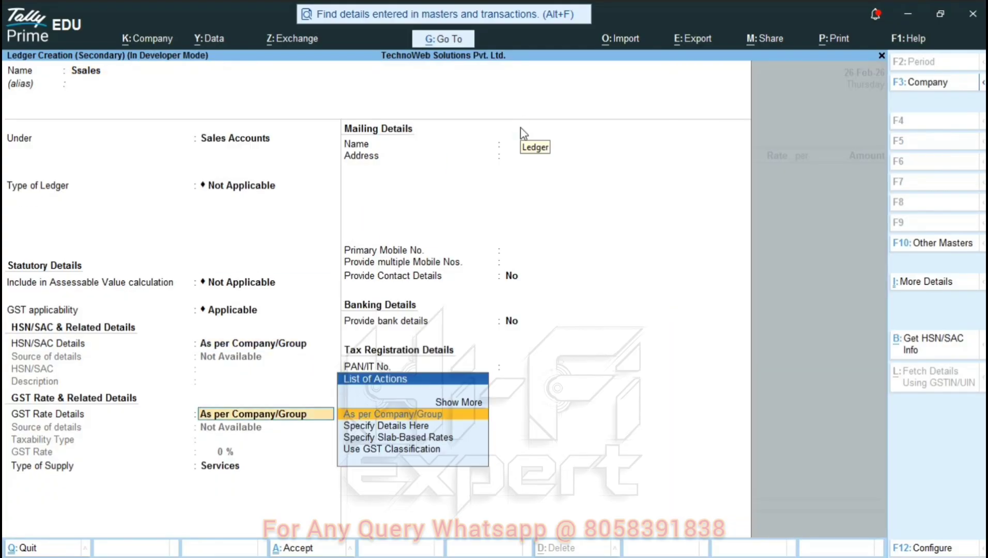
key(Up)
key(Return)
key(Return)
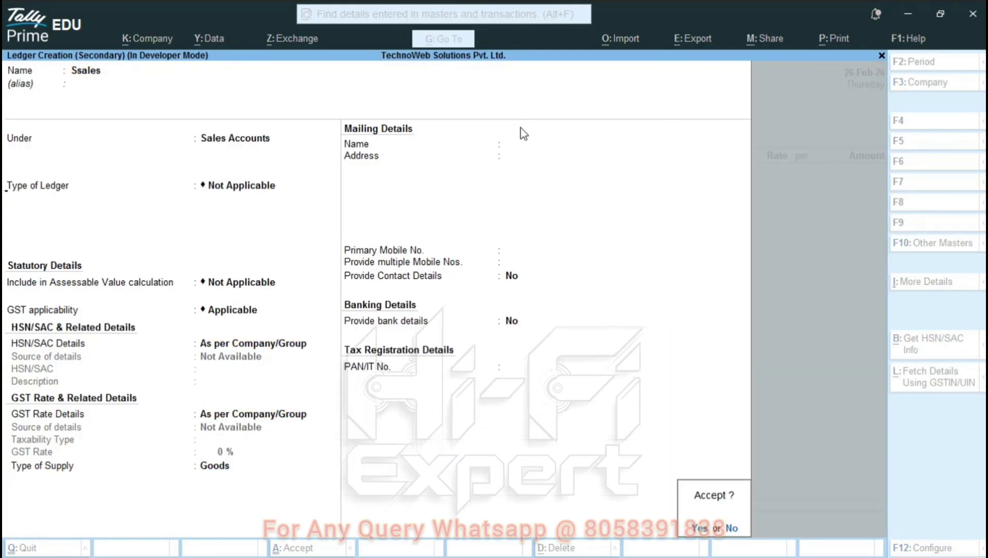
key(Return)
- Go back to the voucher date field and allow it to be changed
key(BackSpace)
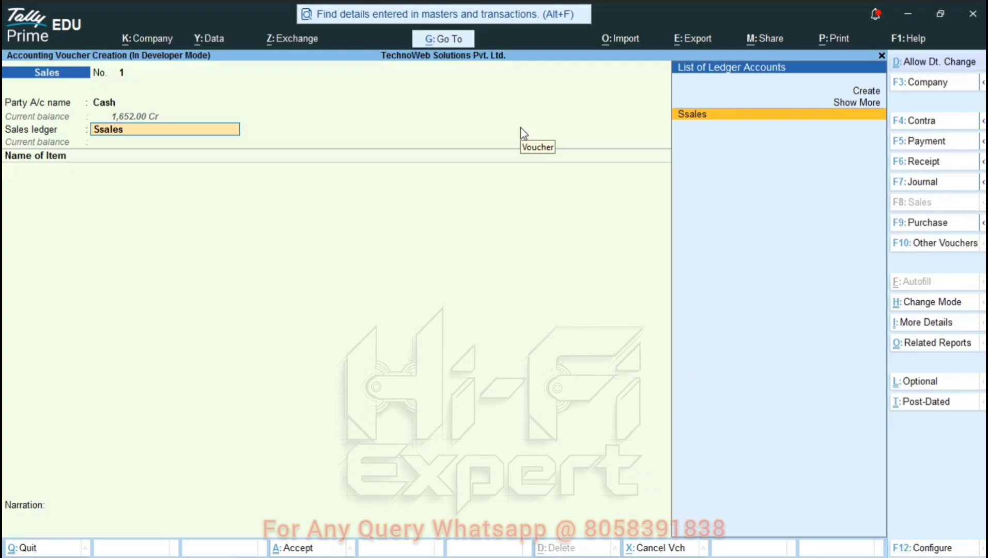
key(BackSpace)
click(941, 63)
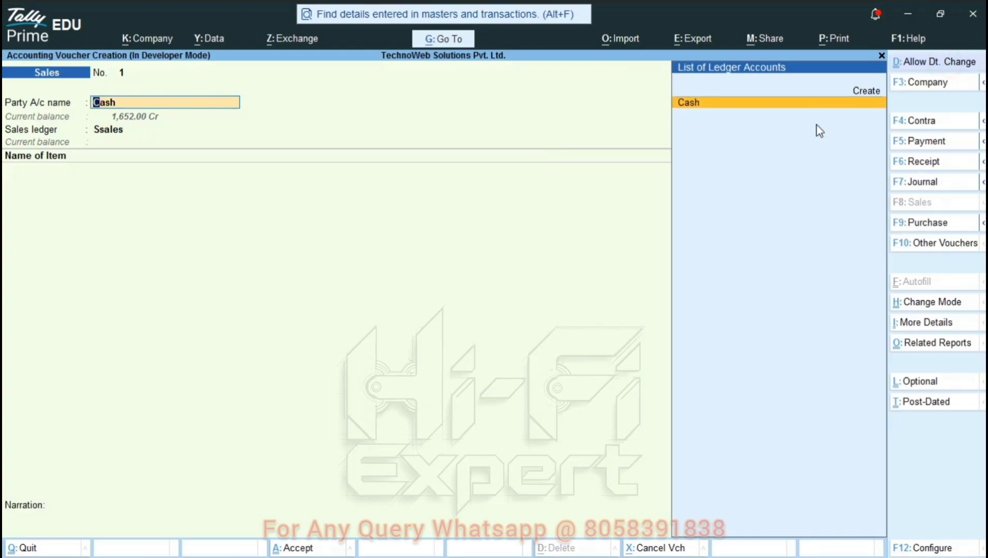
key(BackSpace)
- Date the sale 27-Feb-26 and accept Cash party details with the Ssales ledger
key(plus)
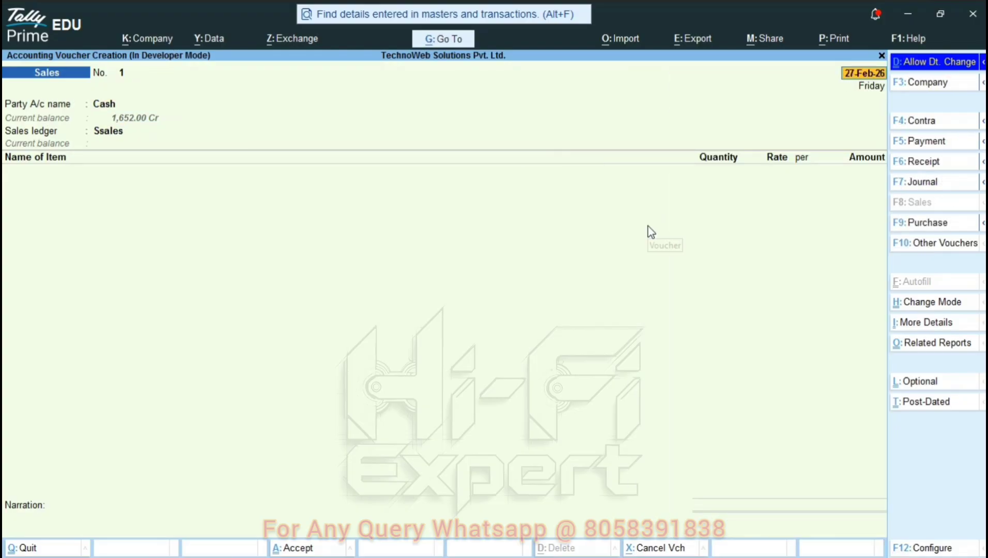
key(Return)
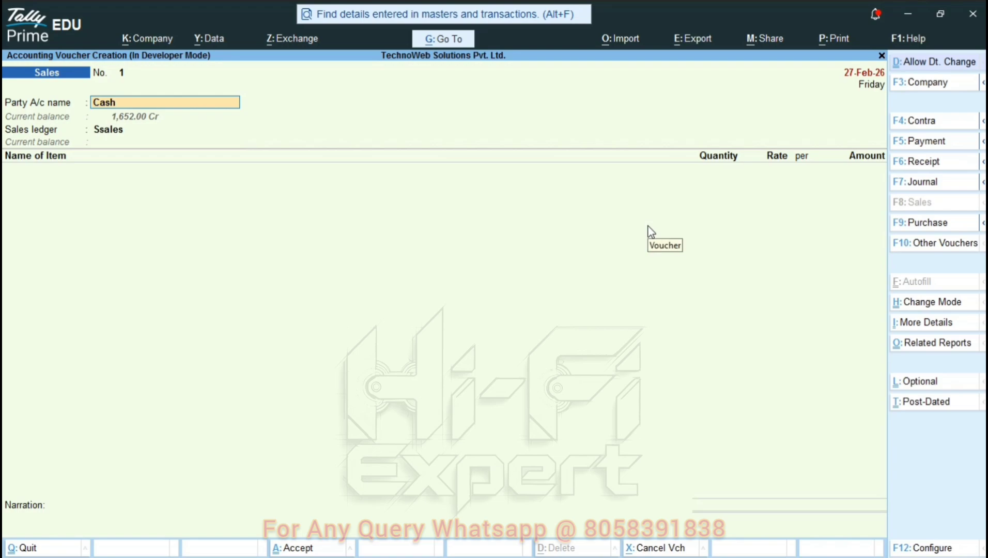
key(Return)
key(Return)
key(Return)
key(Return)
key(Return)
key(Return)
key(Return)
key(Return)
key(Return)
key(Return)
key(Return)
key(Return)
key(Return)
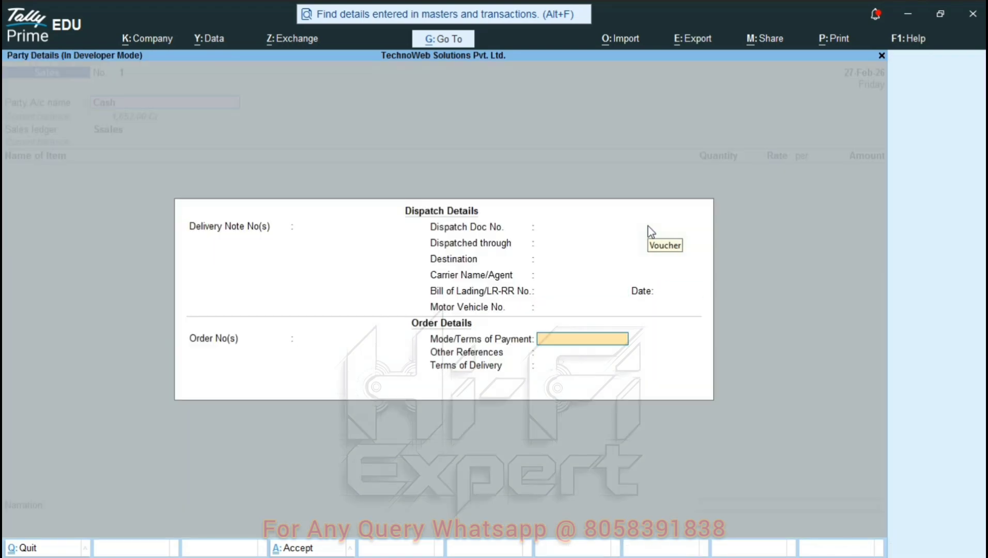
key(Return)
key(Return)
key(Return)
key(Return)
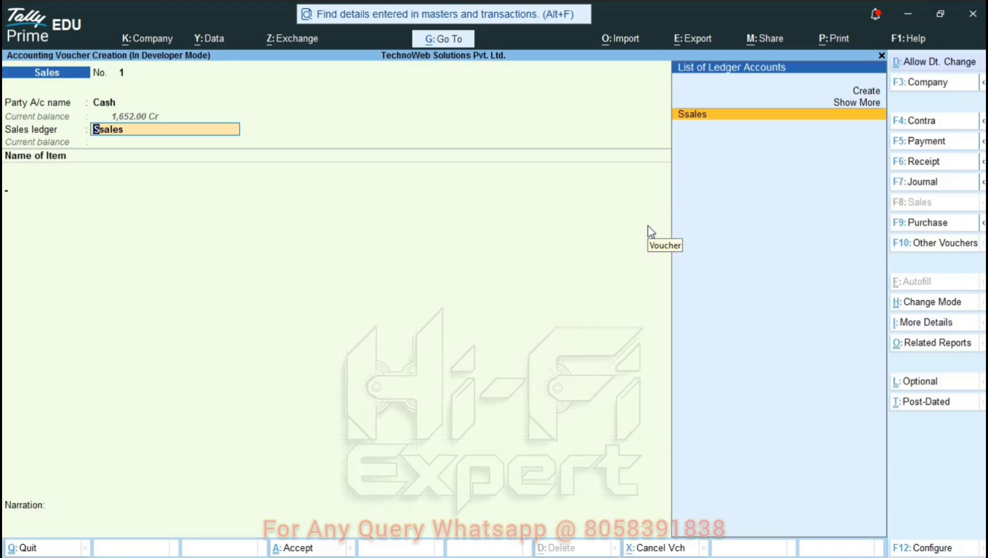
key(Return)
- Enter Item 1 lines of 11 pcs at 33 and 20 pcs at 35
key(Return)
text(11)
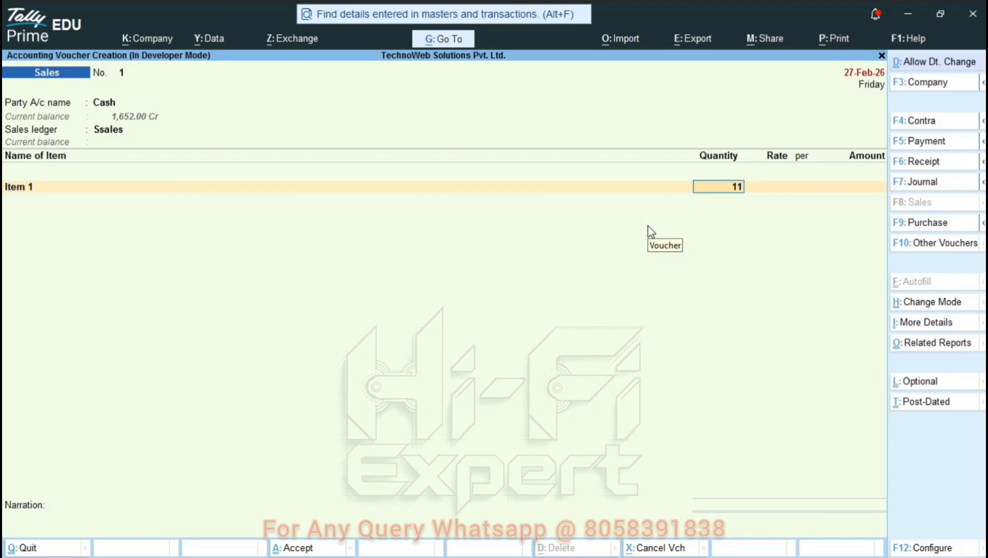
key(Return)
text(33)
key(Return)
key(Return)
key(Return)
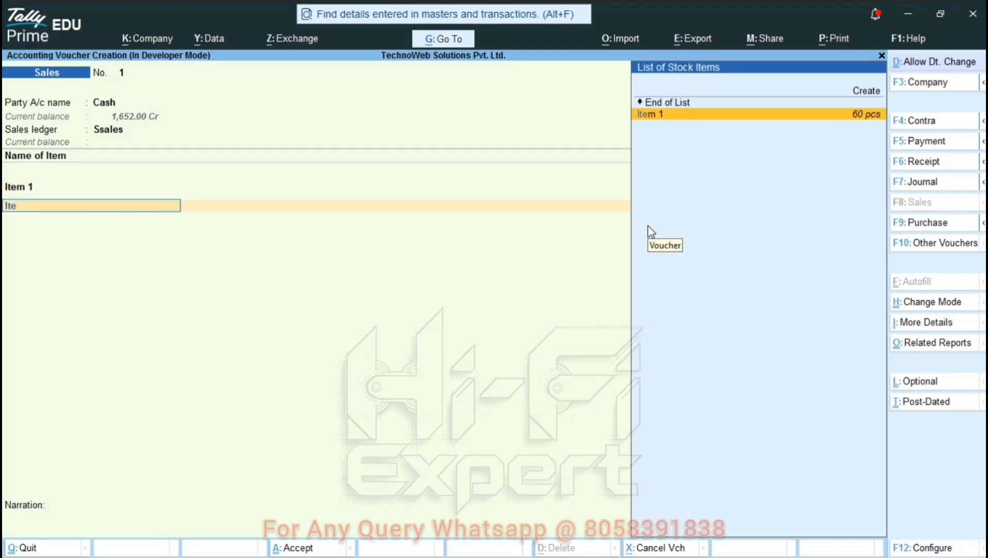
key(Return)
text(20)
key(Return)
text(33)
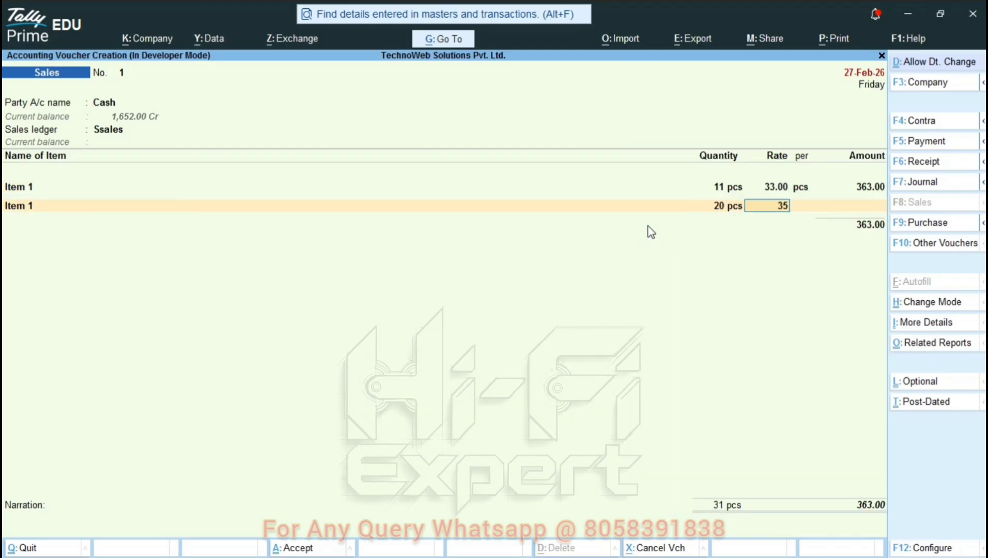
key(Return)
key(Return)
key(Return)
key(Return)
text(C)
- Add Cgst, Sgst and Round Off A/c, save the 1,254.00 sale and exit to Gateway
key(Return)
key(Return)
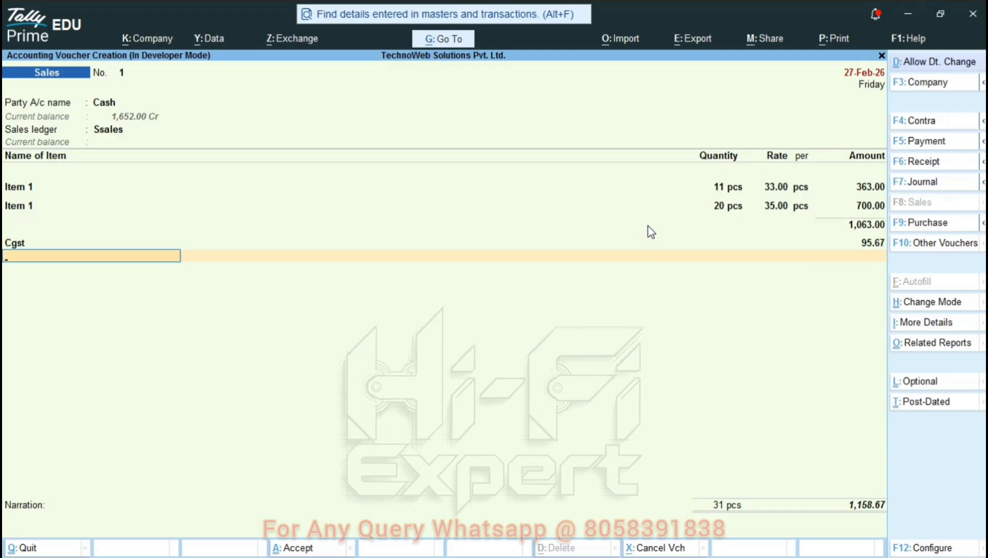
text(Sg)
key(Return)
key(Return)
text(R)
key(Return)
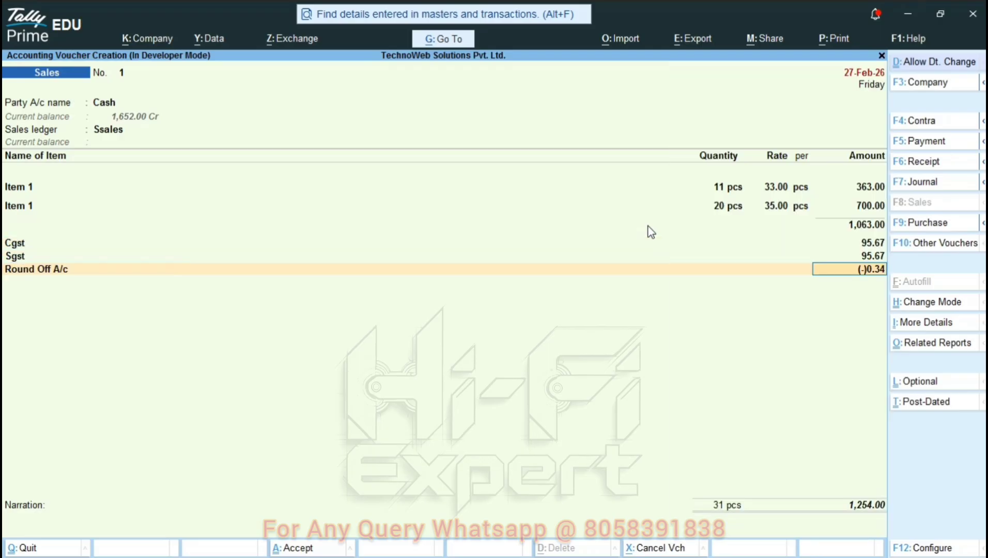
key(Return)
key(Return)
key(Return)
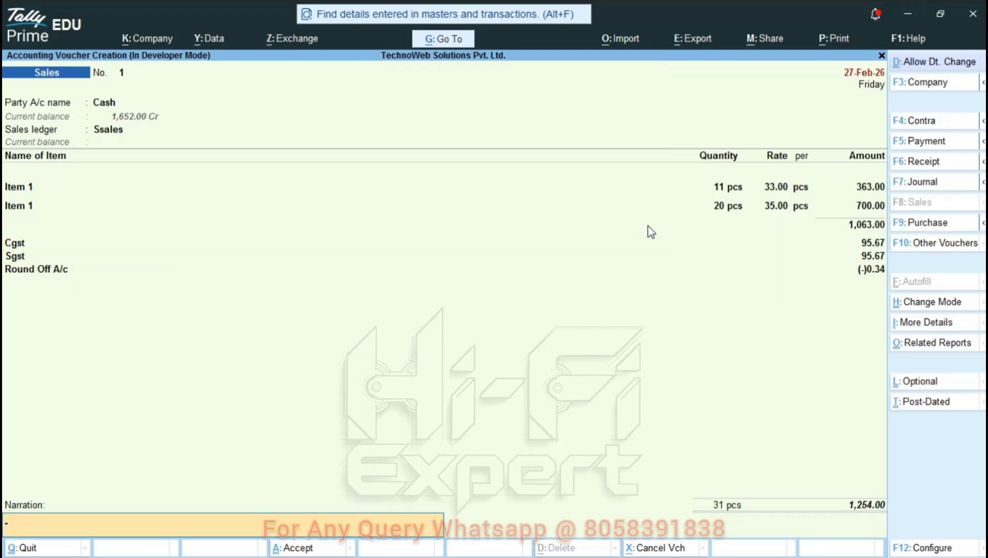
key(Return)
key(Return)
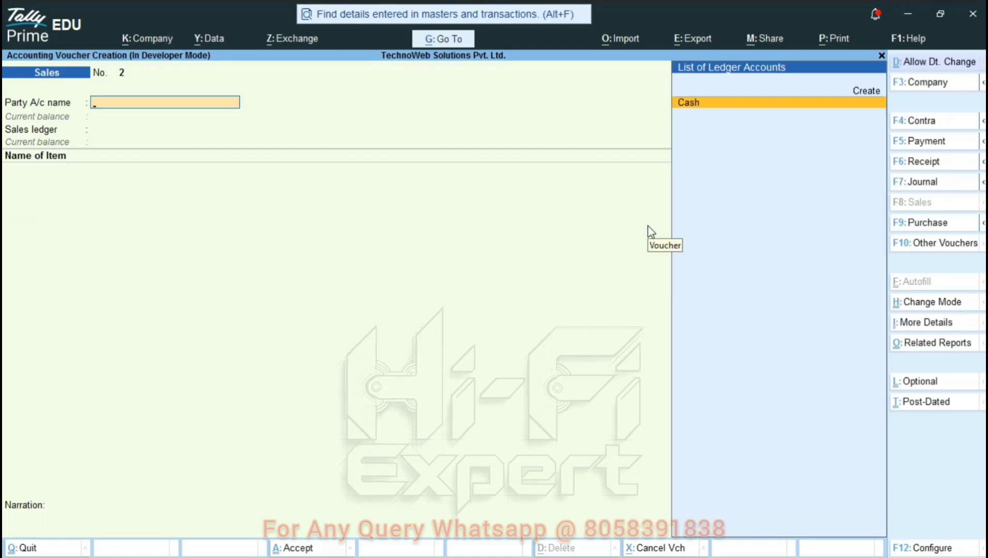
key(Escape)
key(Down)
key(Down)
key(Down)
key(Down)
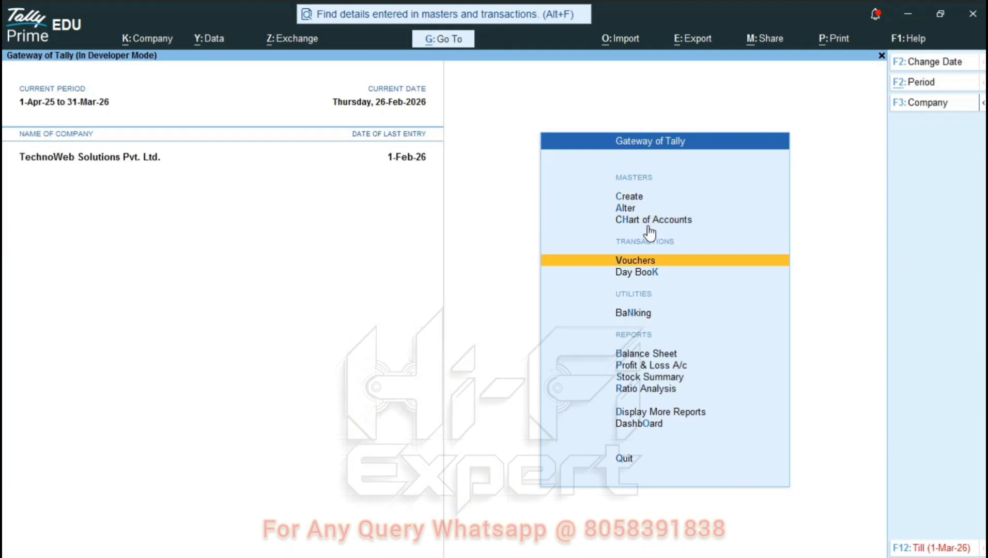
key(Return)
key(F2)
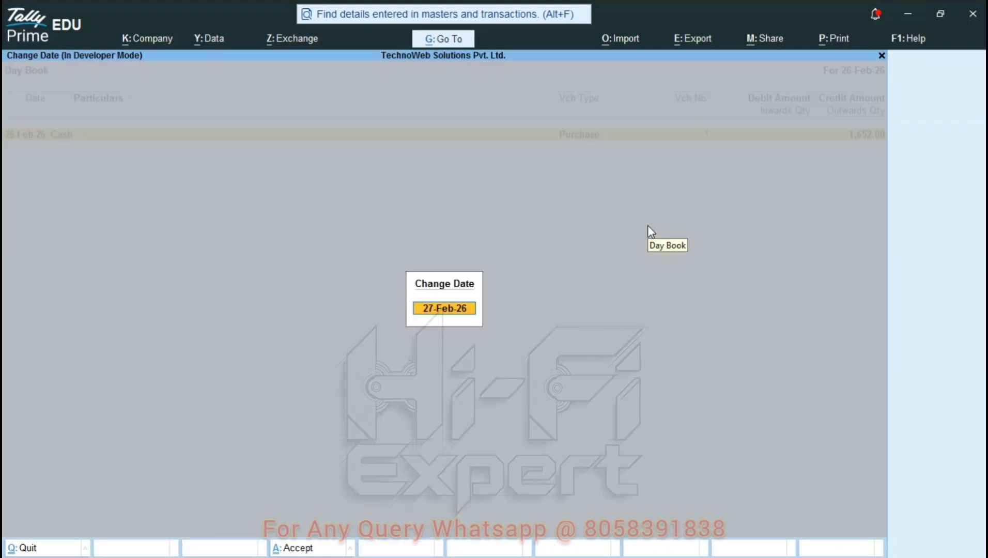
key(Return)
key(Return)
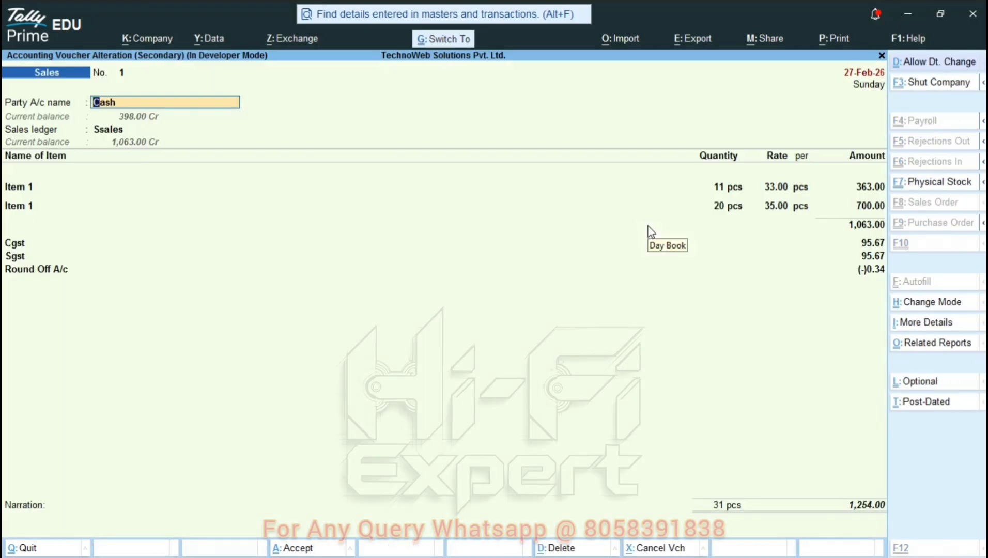
key(alt+p)
key(i)
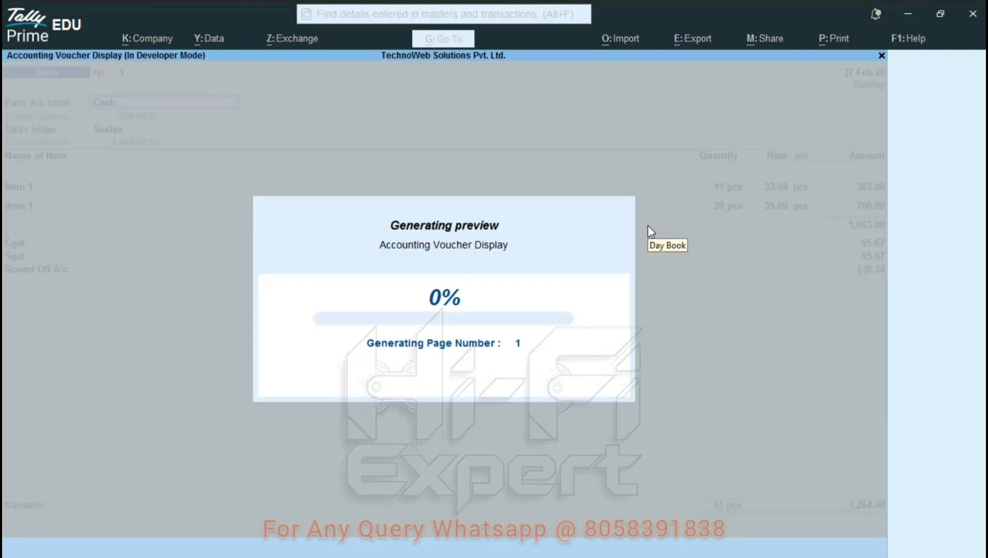
key(Escape)
key(Escape)
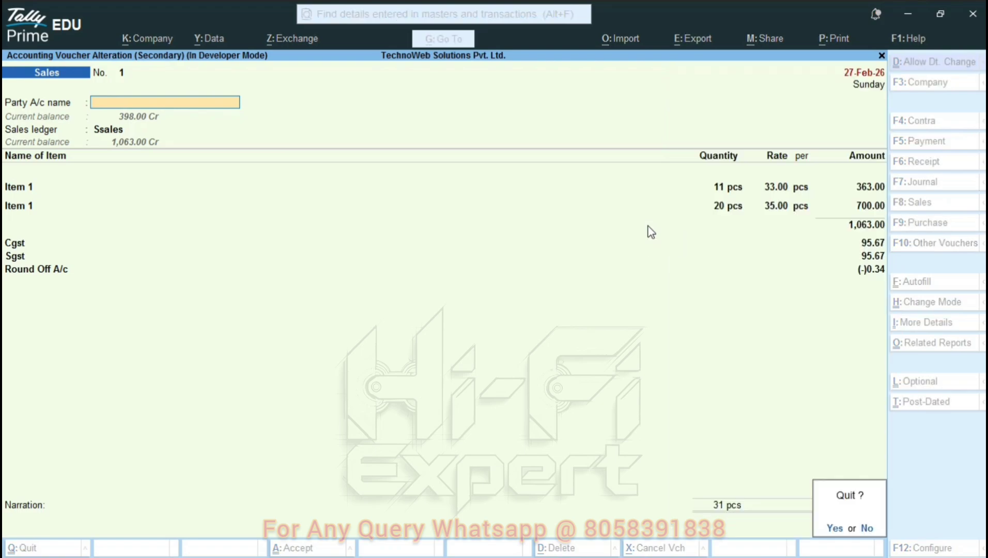
key(Return)
key(Escape)
key(v)
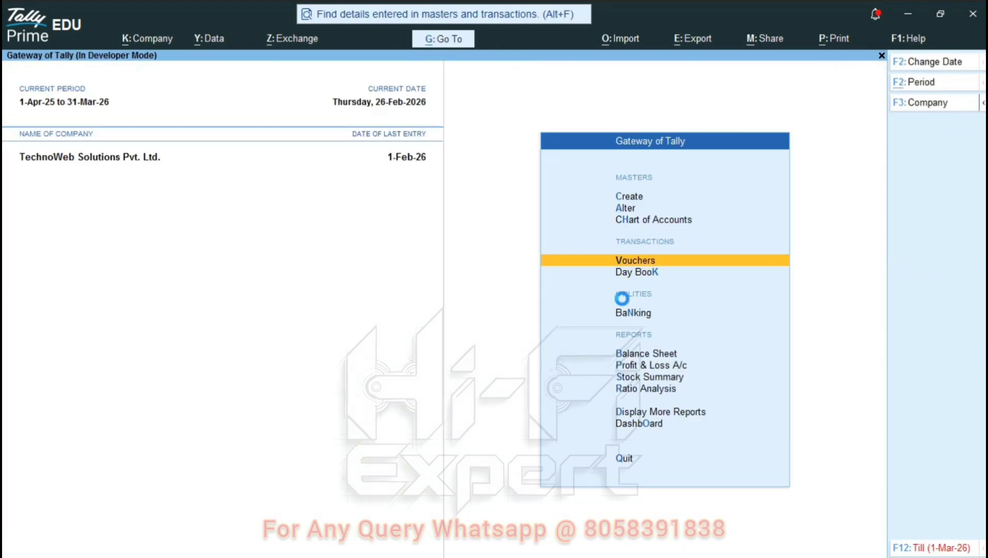
- Change the Receipt Voucher No. 1 date to 20-Feb-26
key(ctrl)
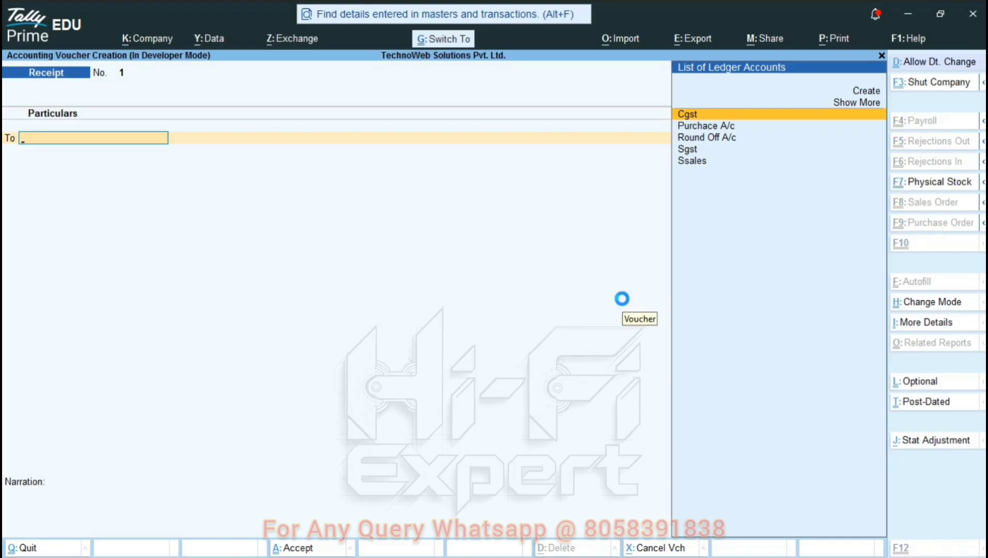
key(ctrl+d)
key(plus)
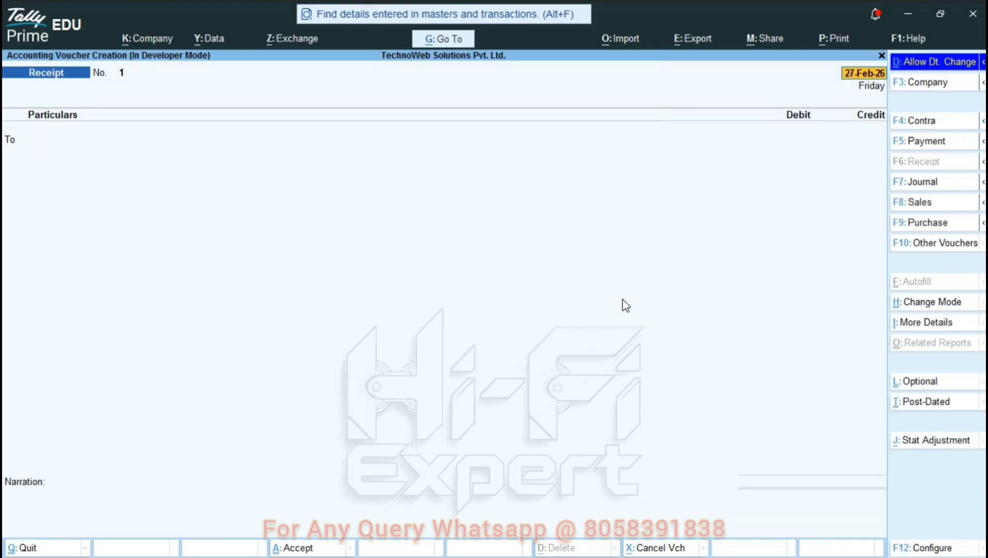
key(minus)
key(minus)
key(minus)
key(minus)
key(minus)
key(minus)
key(Return)
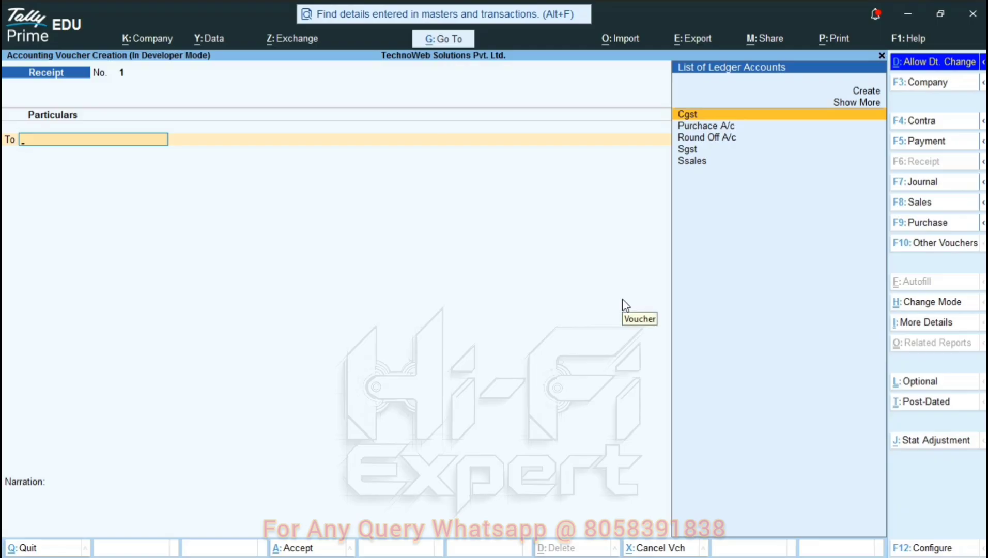
- Preview the receipt voucher printout magnified, then close the preview
key(ctrl+p)
key(i)
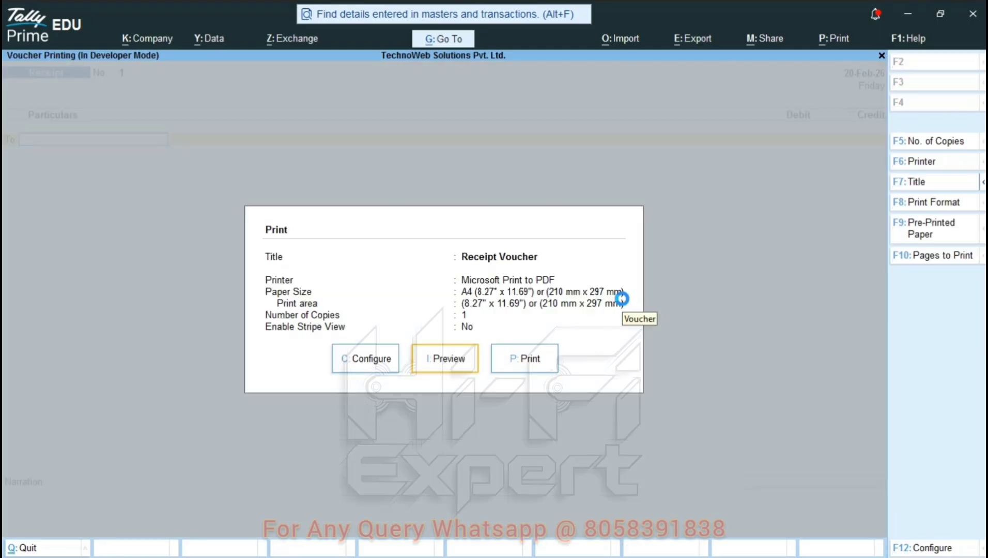
key(alt+z)
key(alt+z)
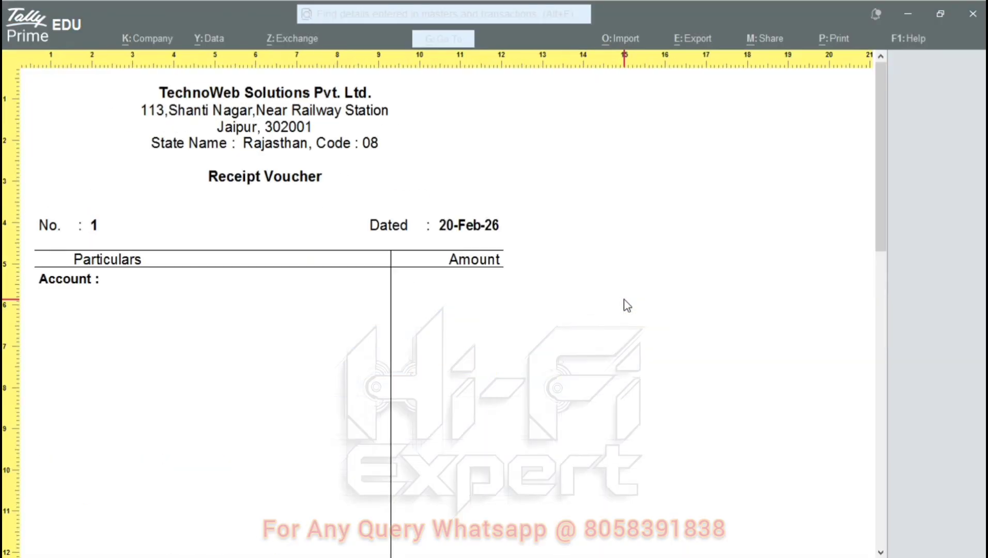
scroll(463, 274, down, 6)
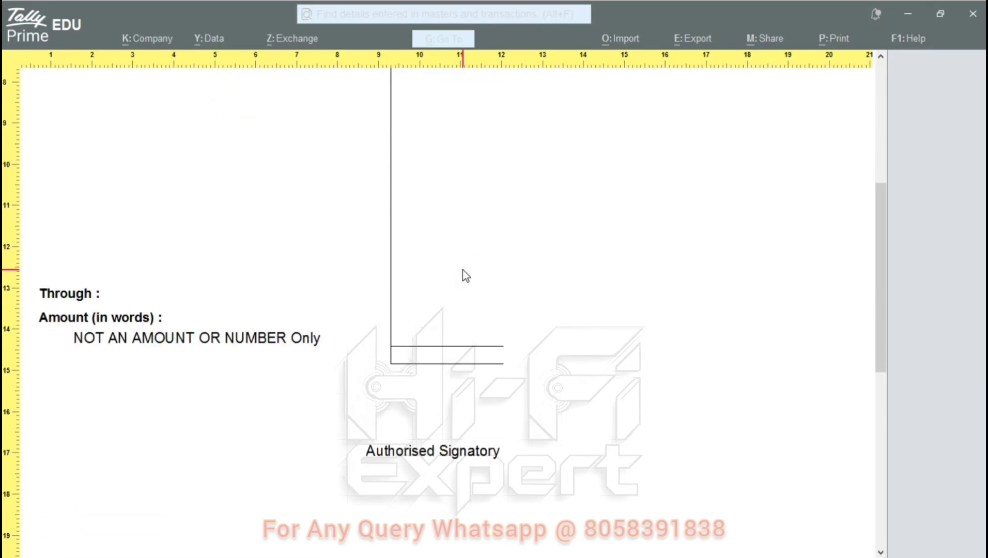
key(Escape)
key(Escape)
key(Escape)
key(Escape)
key(Escape)
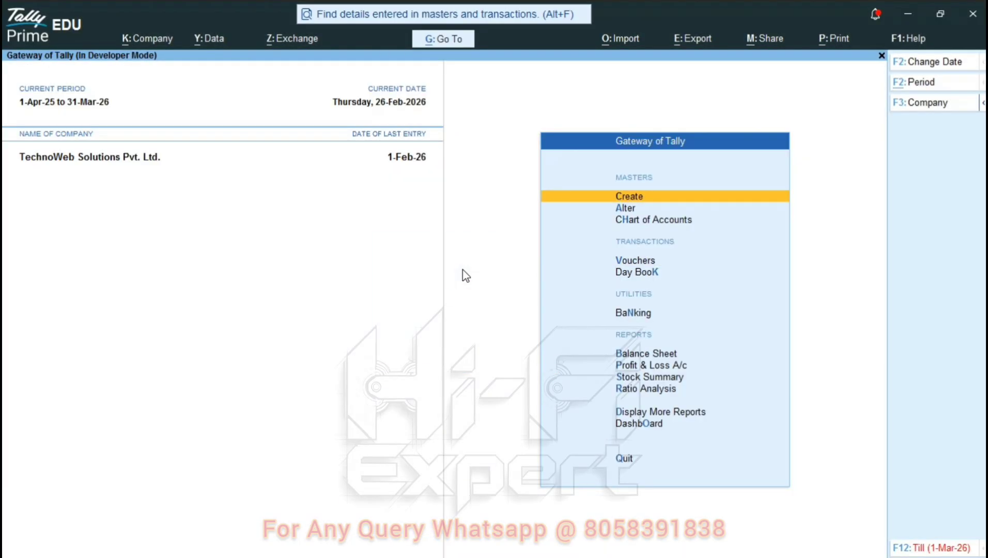
- Open the Cash ledger via More Reports > Account Books > Ledger
key(k)
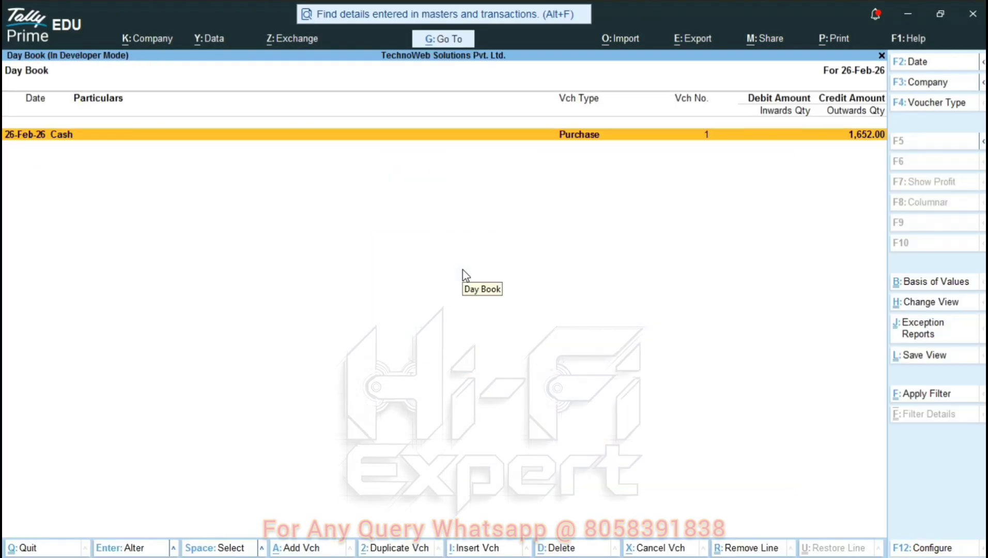
key(Escape)
key(Escape)
key(Escape)
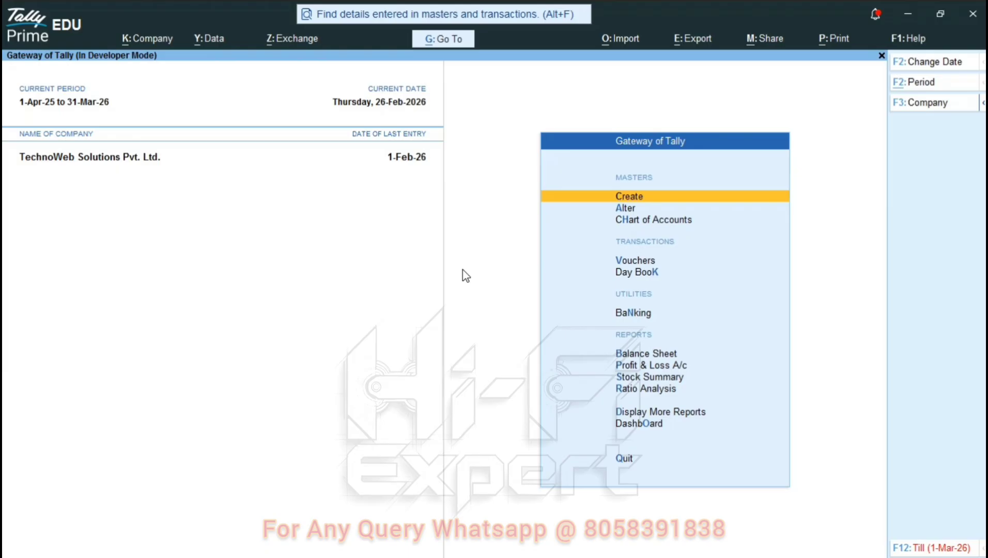
key(Down)
key(Down)
key(Down)
key(Down)
key(Down)
key(Down)
key(Down)
key(Down)
key(Down)
key(Down)
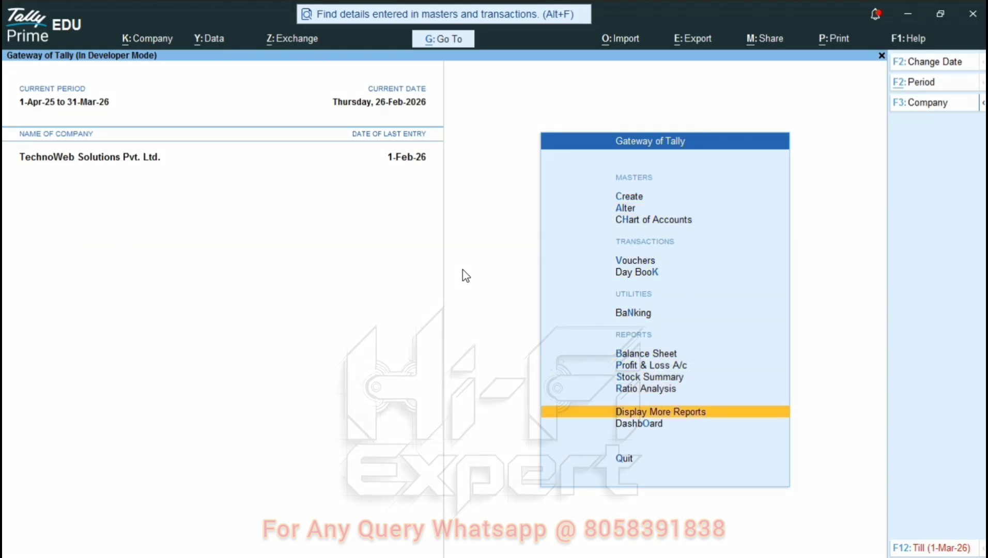
key(Return)
key(Down)
key(Down)
key(Down)
key(Down)
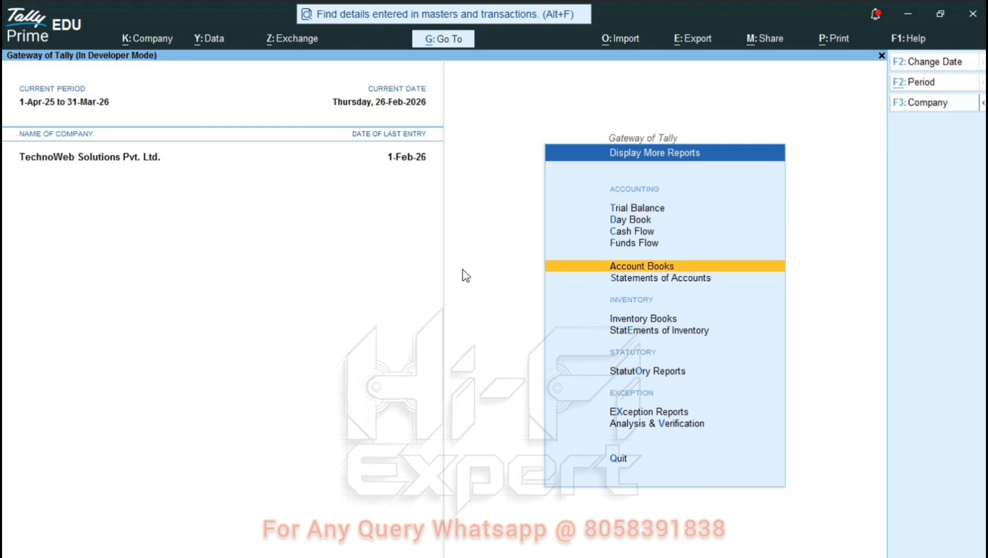
key(Return)
key(Down)
key(Return)
key(Down)
key(Down)
key(Down)
key(Down)
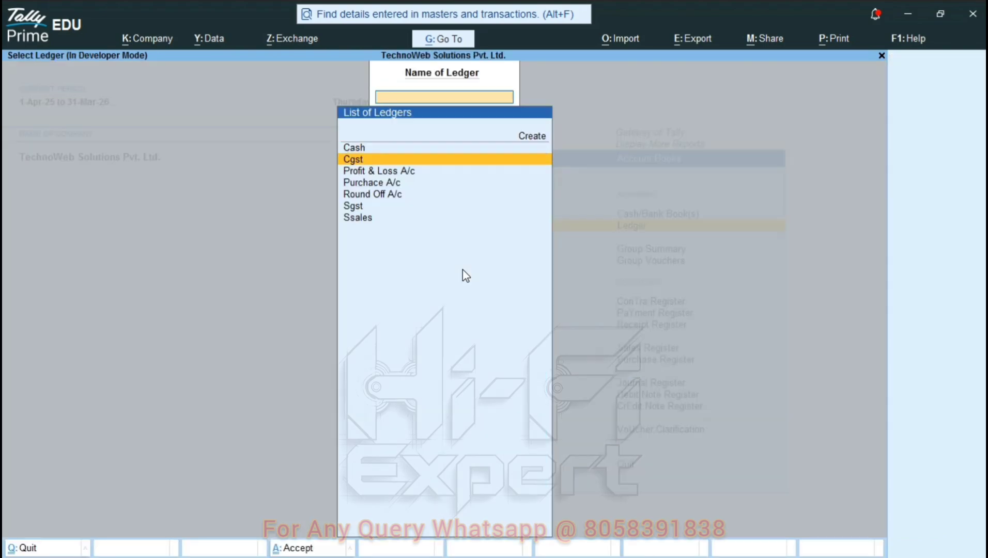
key(Up)
key(Up)
key(Up)
key(Up)
key(Return)
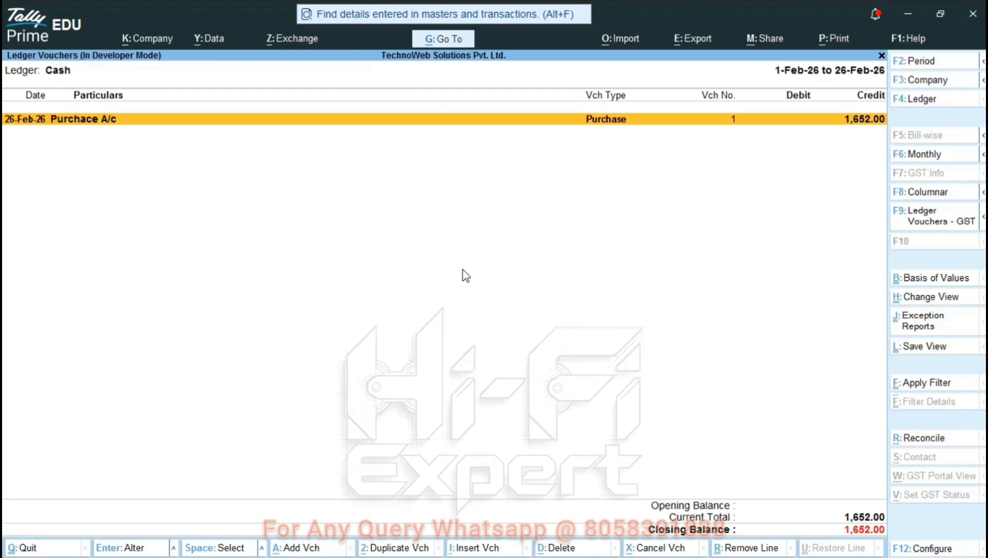
- Set the Cash ledger period to 1-Feb-26 to 28-Feb-26
key(F2)
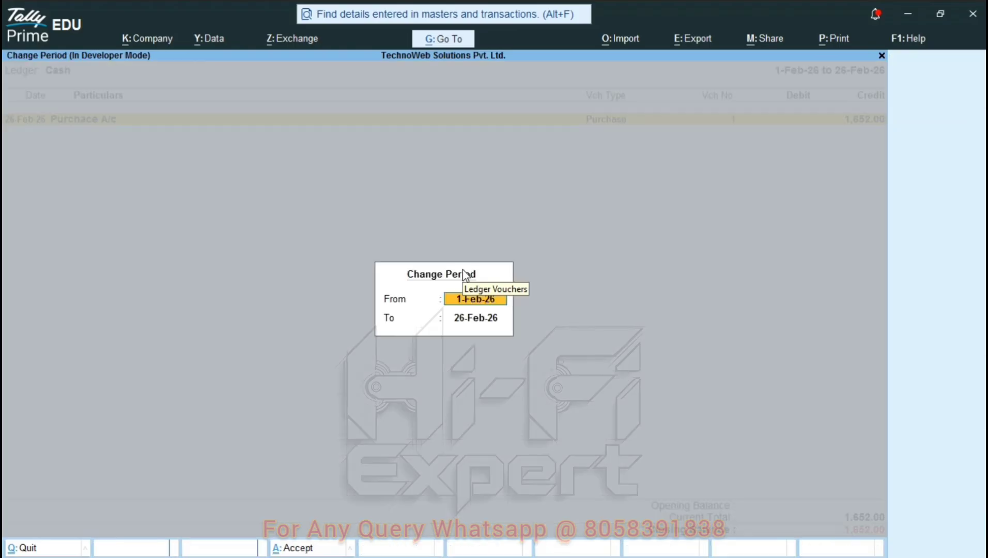
key(Return)
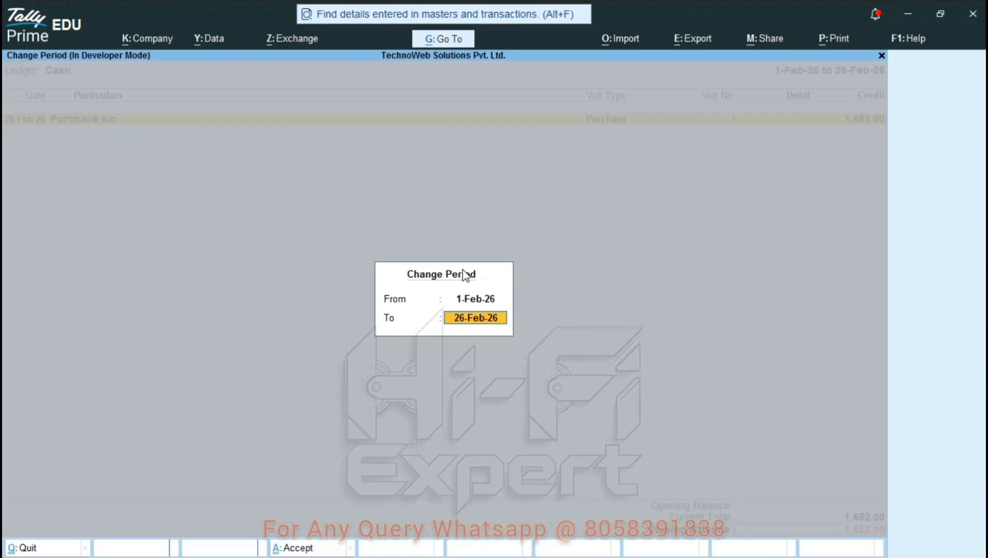
text(28)
key(Up)
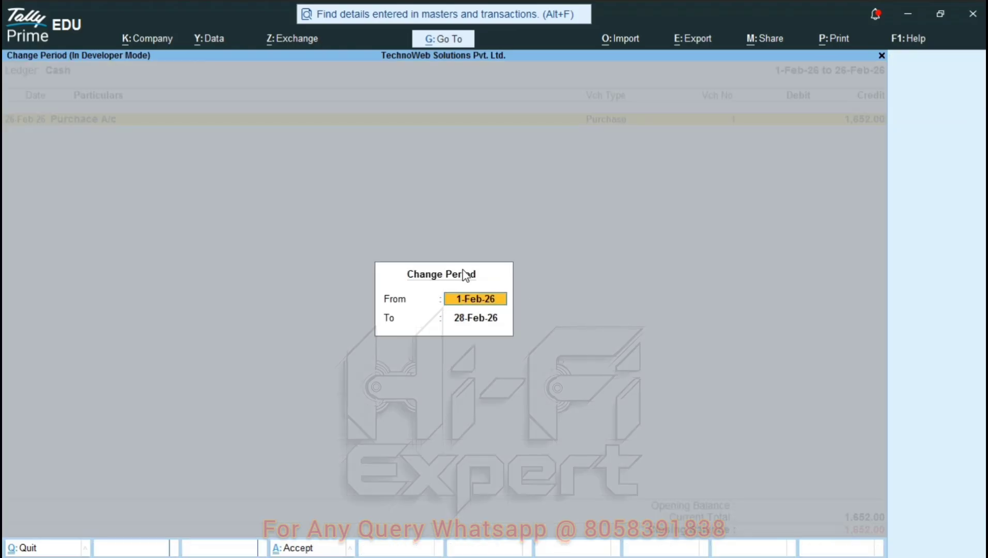
key(Return)
key(Return)
- Preview the Cash Book printout, then back out to the Account Books menu
key(alt+p)
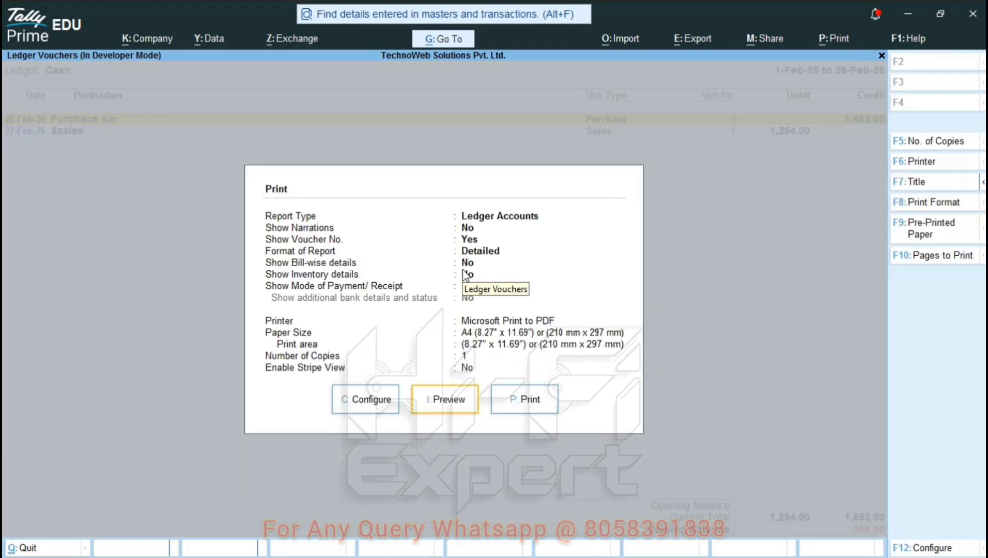
key(i)
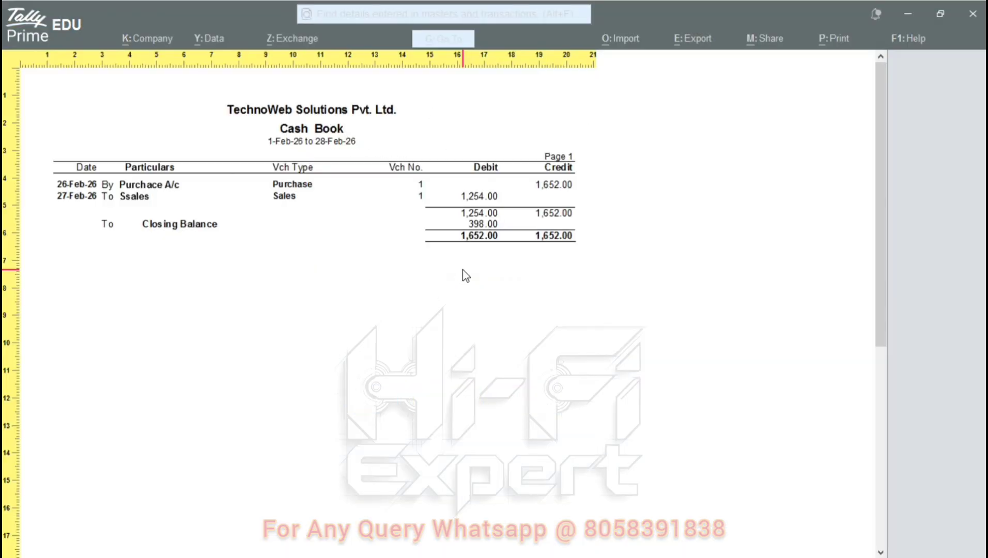
key(Escape)
key(Escape)
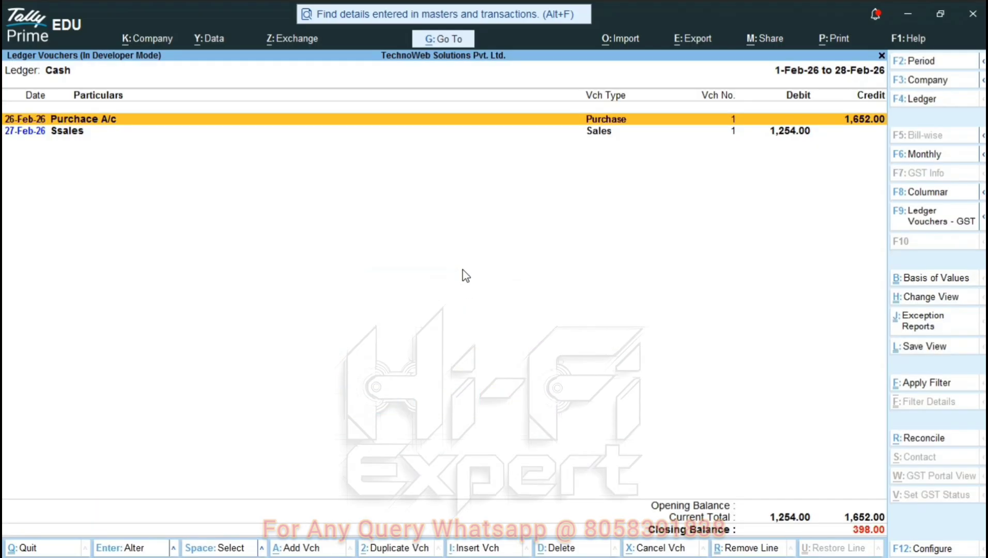
key(Escape)
key(Escape)
key(Escape)
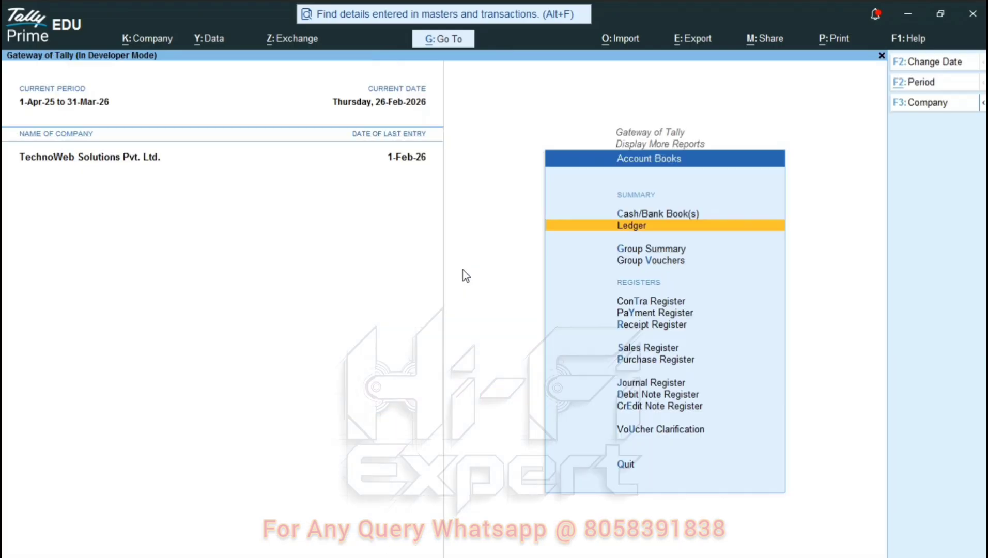
key(Escape)
- Return to Gateway and open Sales Register under Display More Reports > Account Books, showing February's 1,254.00
key(n)
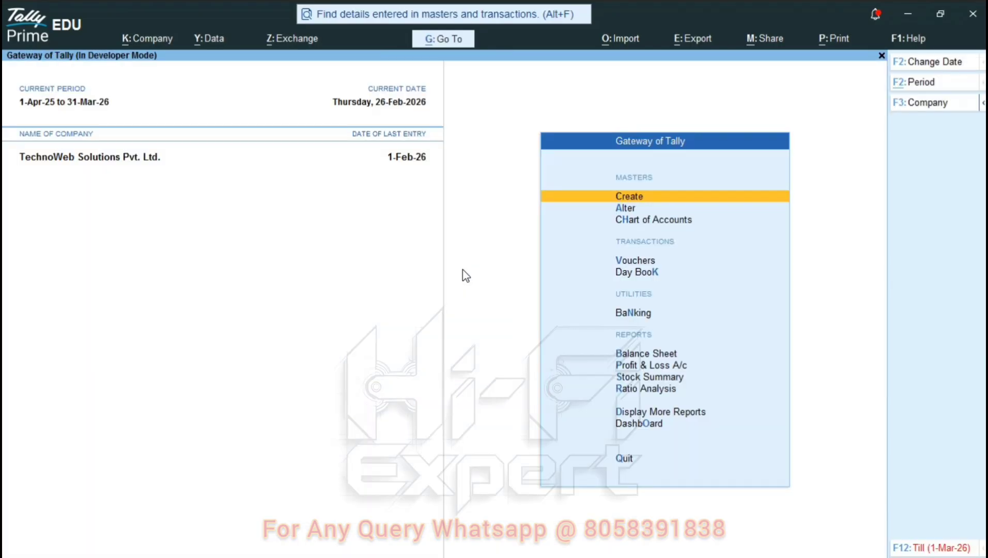
key(Down)
key(Down)
key(Down)
key(Down)
key(Down)
key(Down)
key(Down)
key(Down)
key(Down)
key(Down)
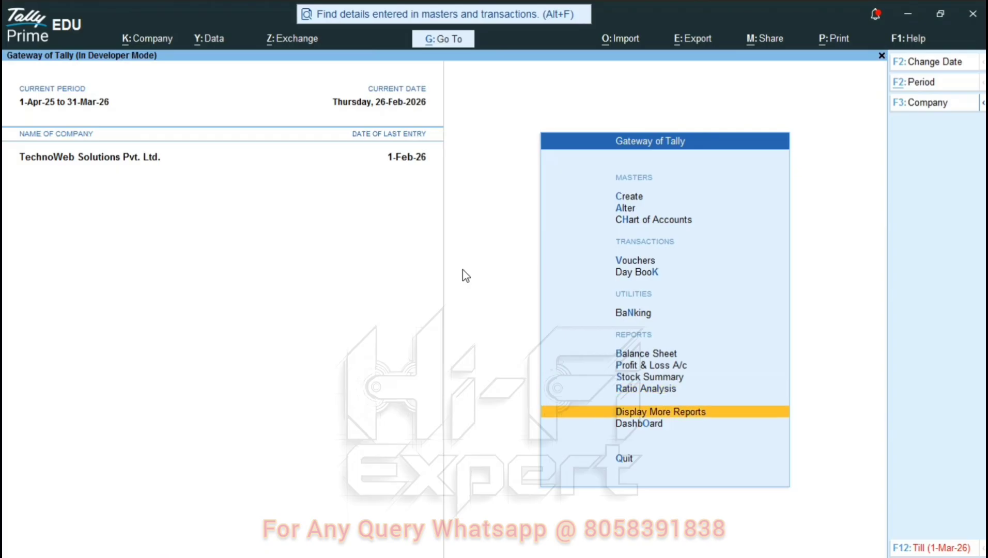
key(Return)
key(Down)
key(Down)
key(Down)
key(Down)
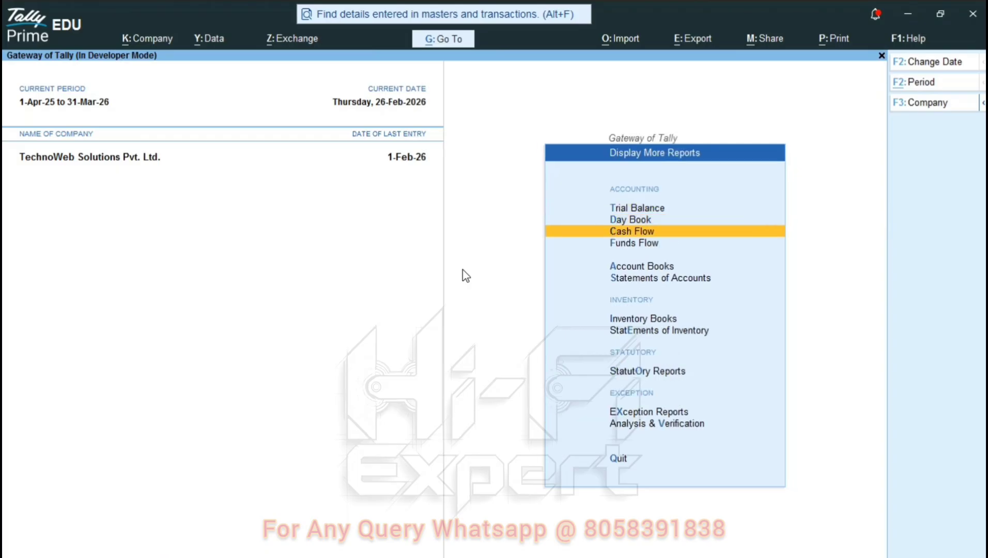
key(Return)
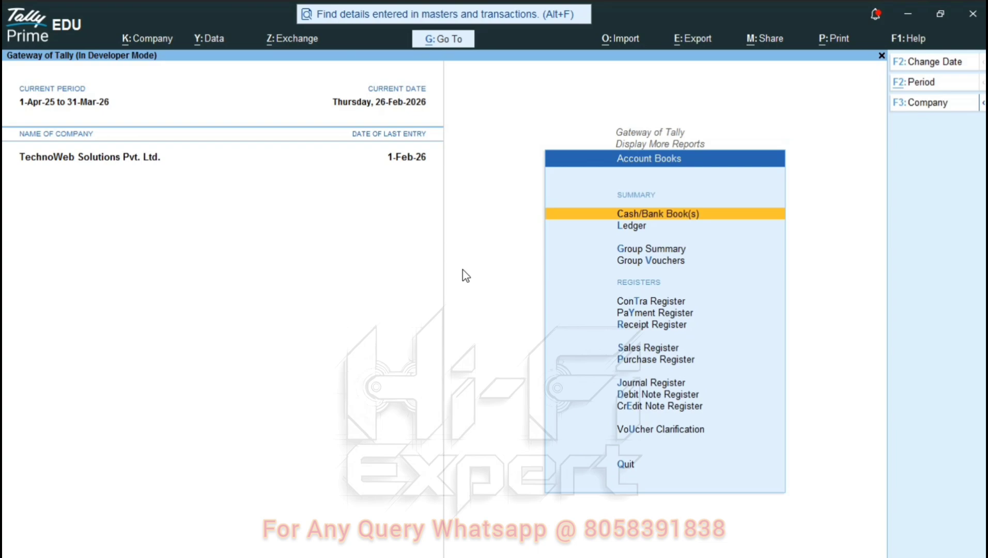
key(Down)
key(Down)
key(Down)
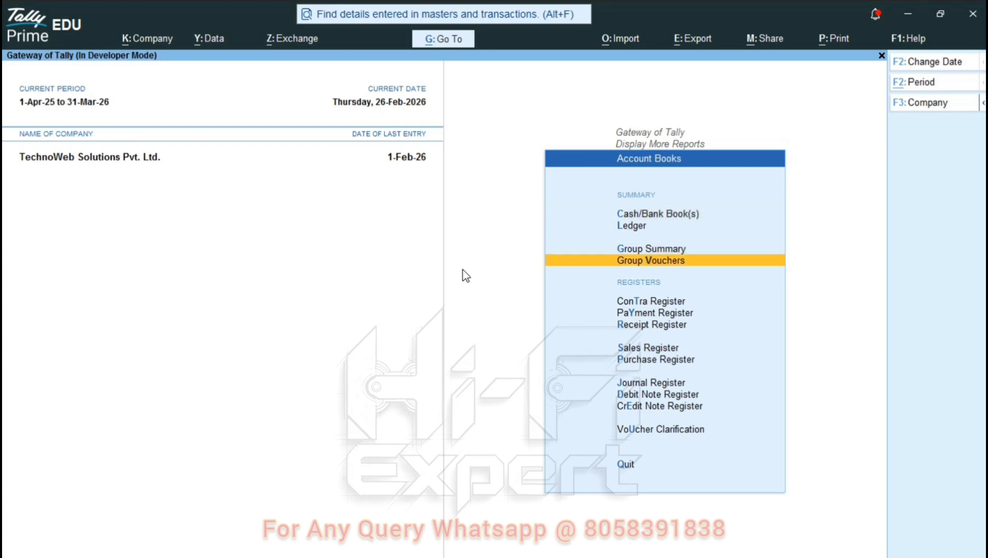
key(Down)
key(Down)
key(Down)
key(Down)
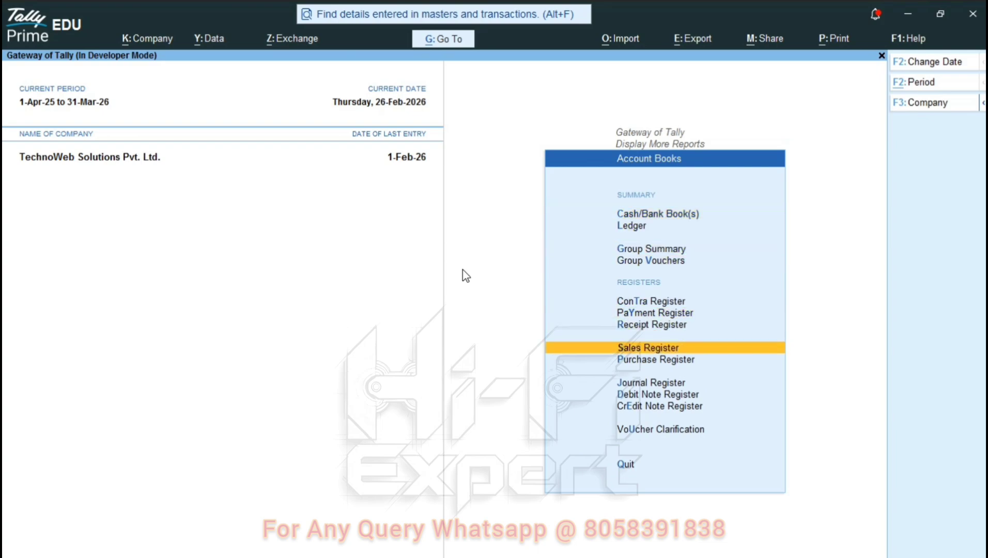
key(Down)
key(Up)
key(Return)
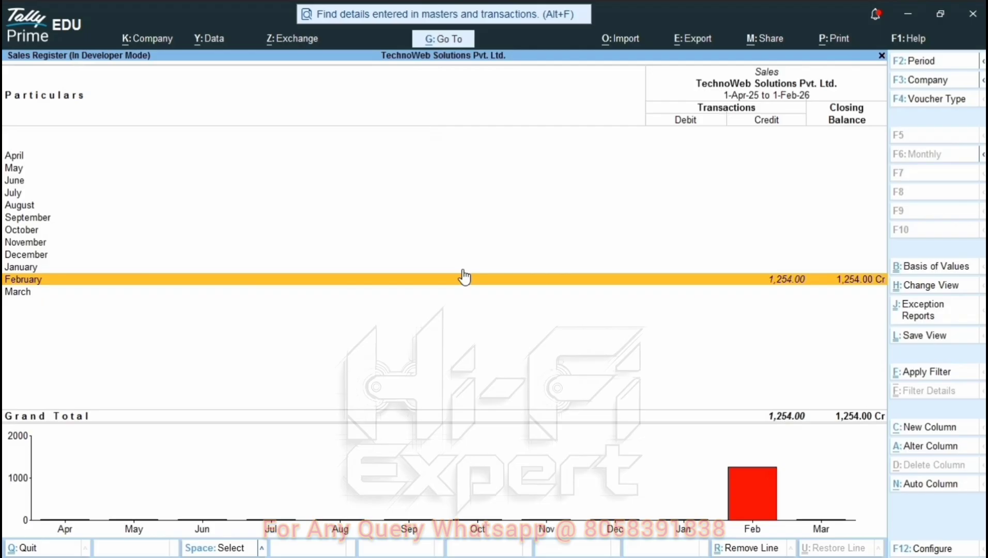
- List February's sales vouchers, limiting the period to end on 27-Feb-26
key(Up)
key(Down)
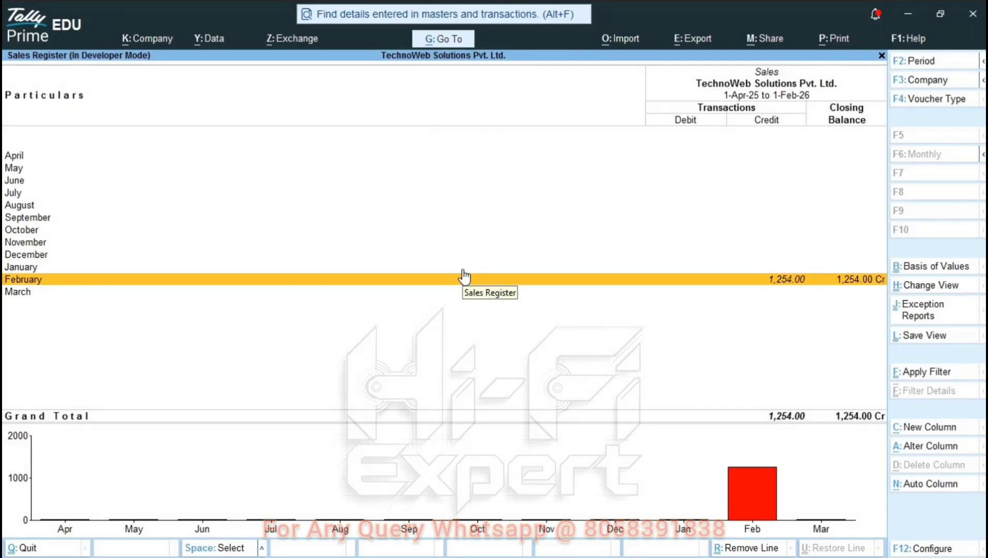
key(Return)
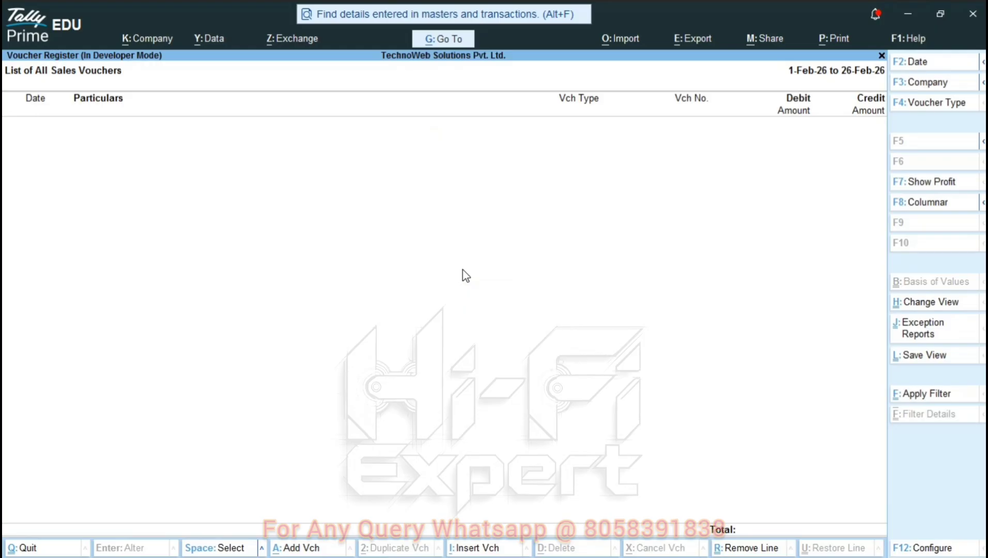
key(F2)
key(Return)
text(27-Feb-26)
key(Return)
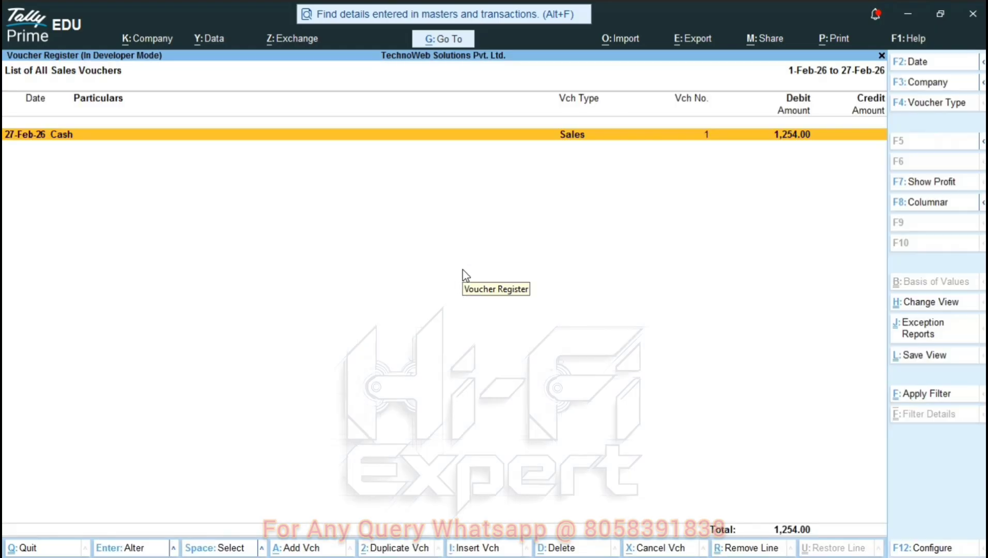
- View the 1,254.00 Cash sales voucher, then exit back to Gateway of Tally
key(Return)
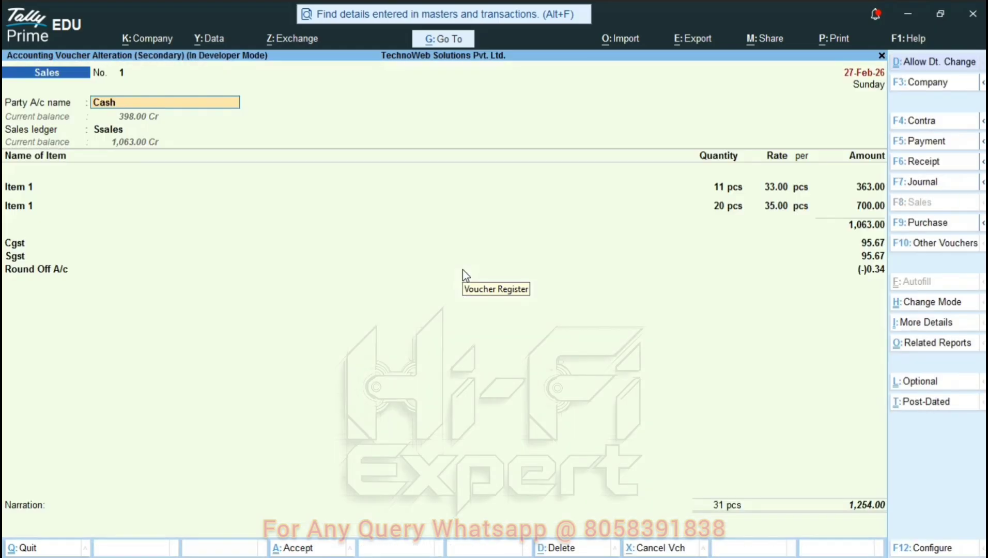
key(Escape)
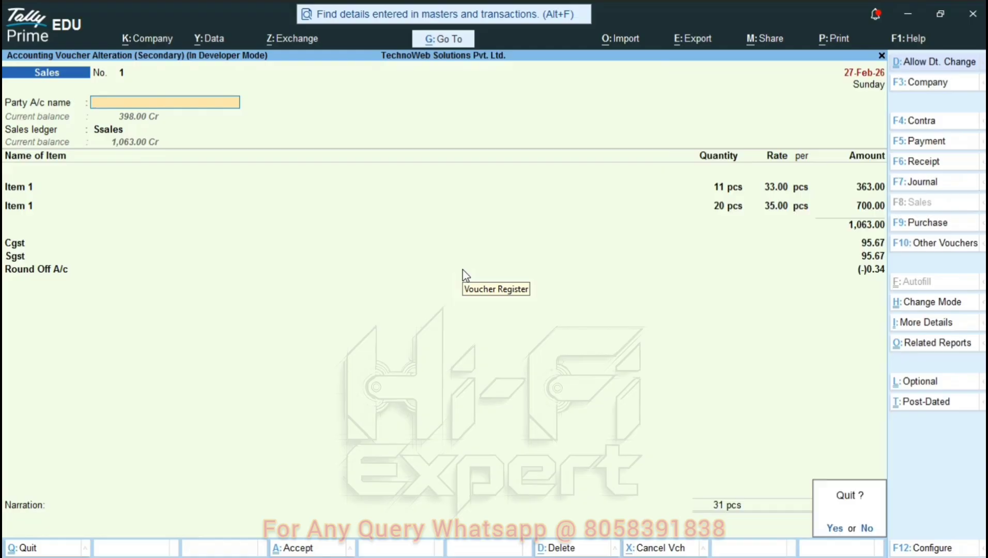
key(Return)
key(Escape)
key(Escape)
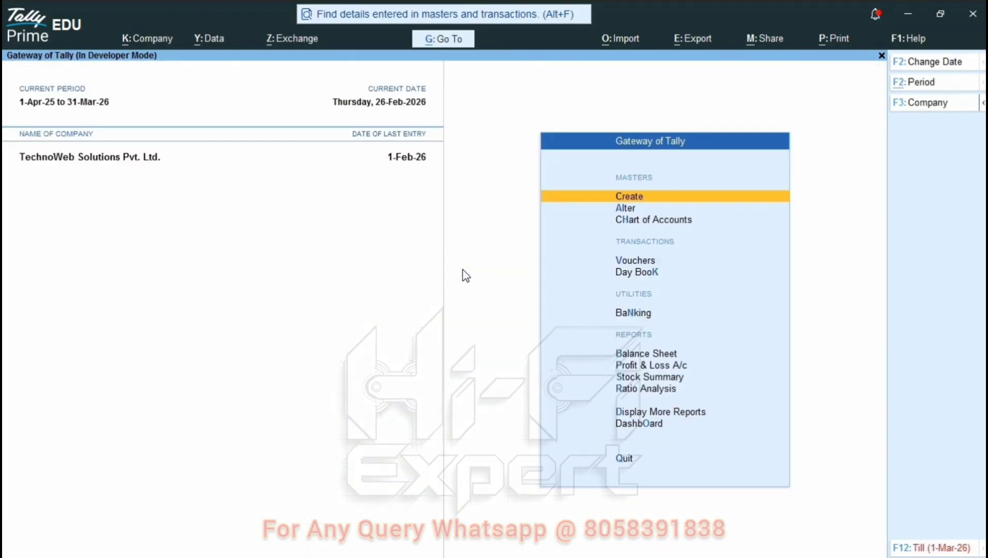